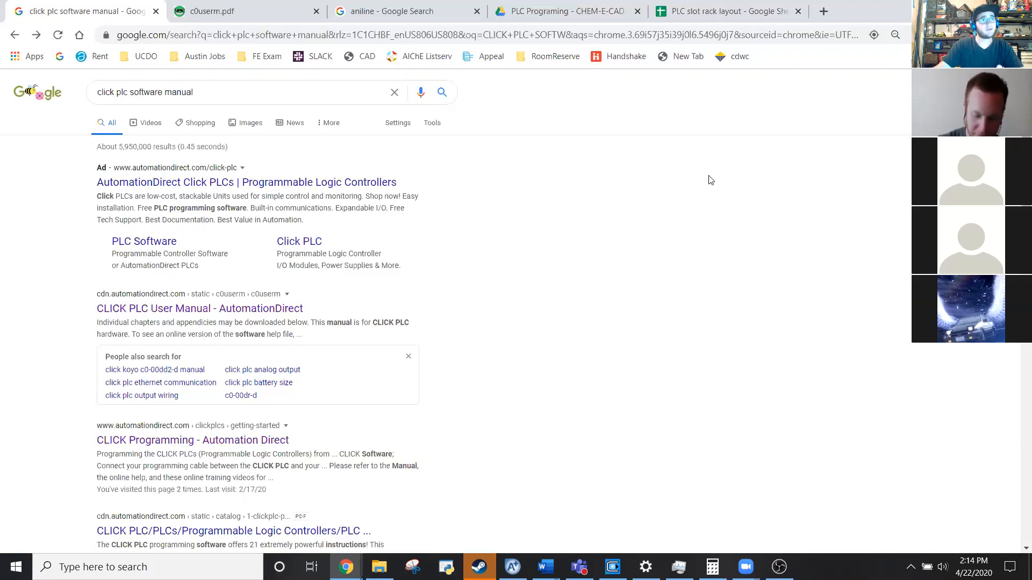
Step: Search Google for "click plc programming software" and open the AutomationDirect CLICK PLC support resources page
{"action": "left_click", "coordinate": [392, 16]}
{"action": "left_click", "coordinate": [380, 37]}
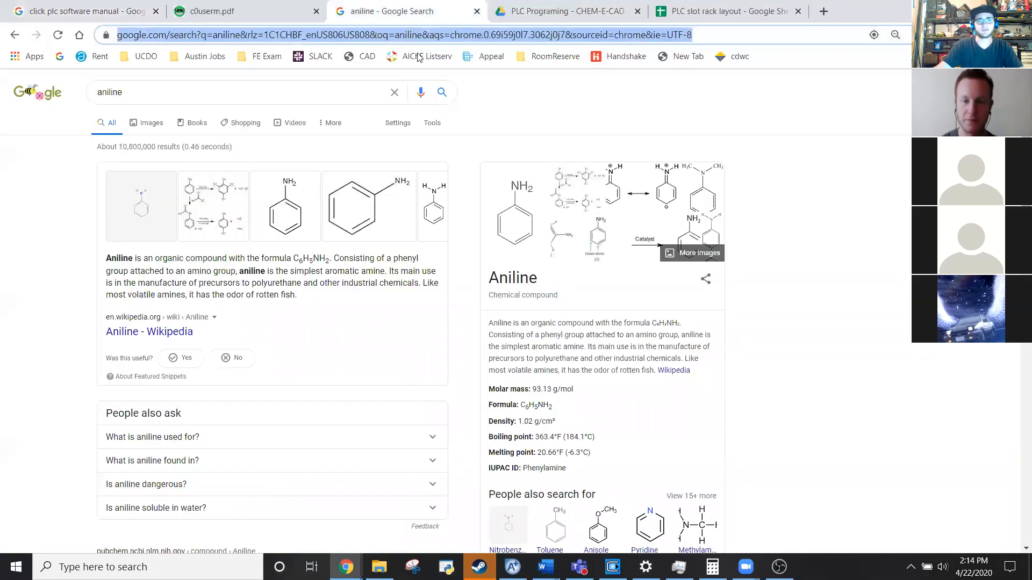
{"action": "type", "text": "click"}
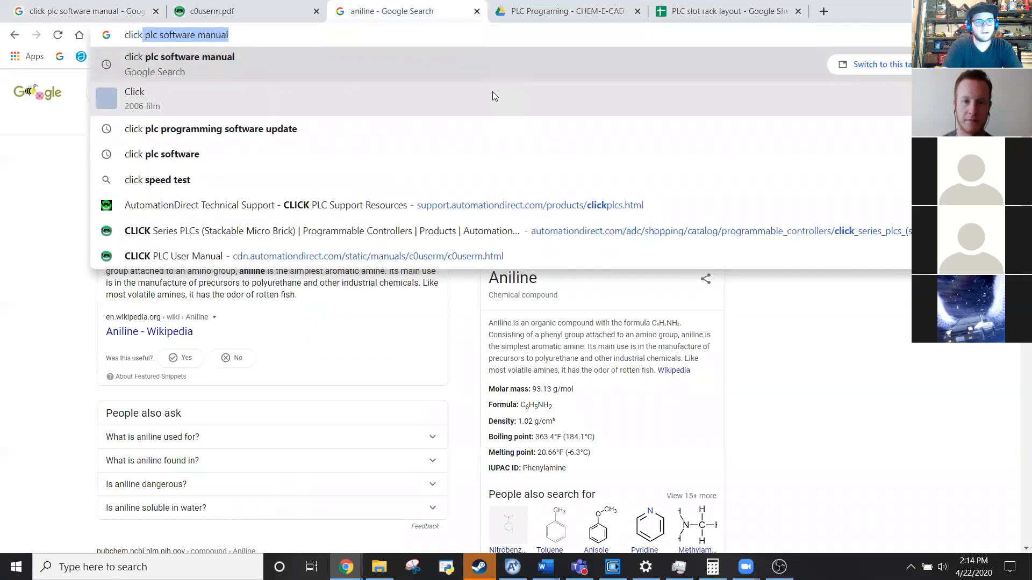
{"action": "type", "text": " plc "}
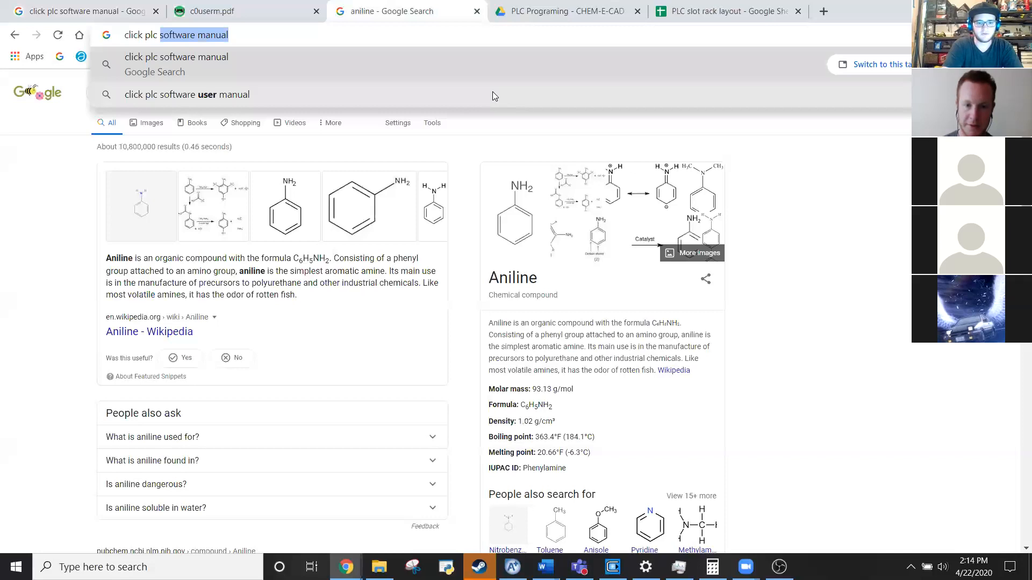
{"action": "type", "text": "program"}
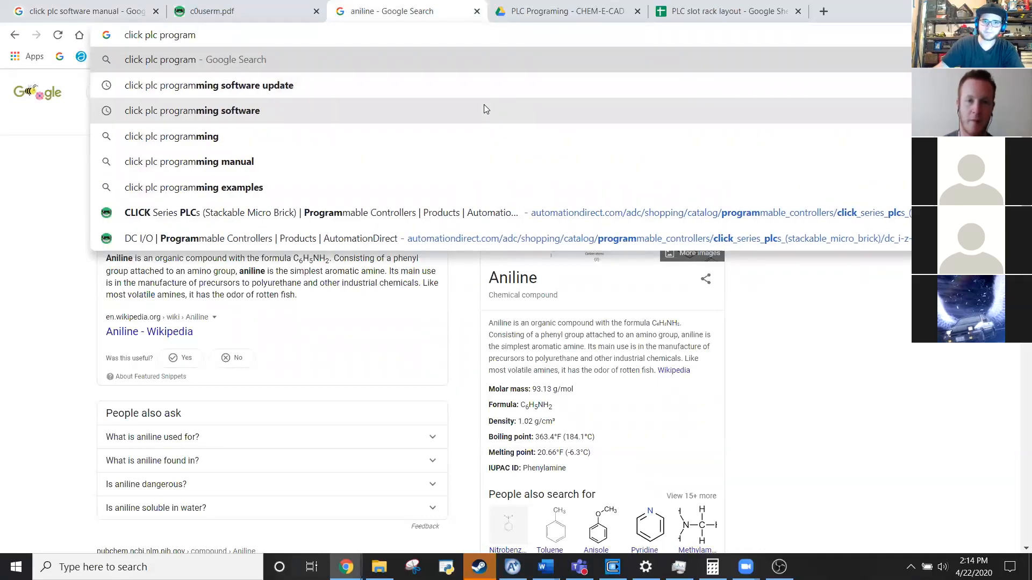
{"action": "left_click", "coordinate": [485, 110]}
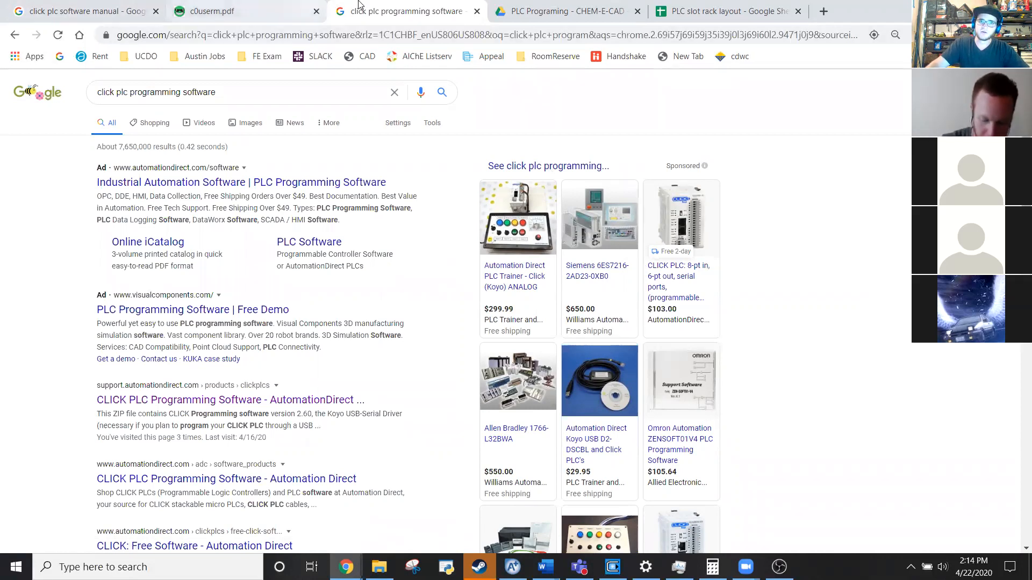
{"action": "left_click", "coordinate": [315, 404]}
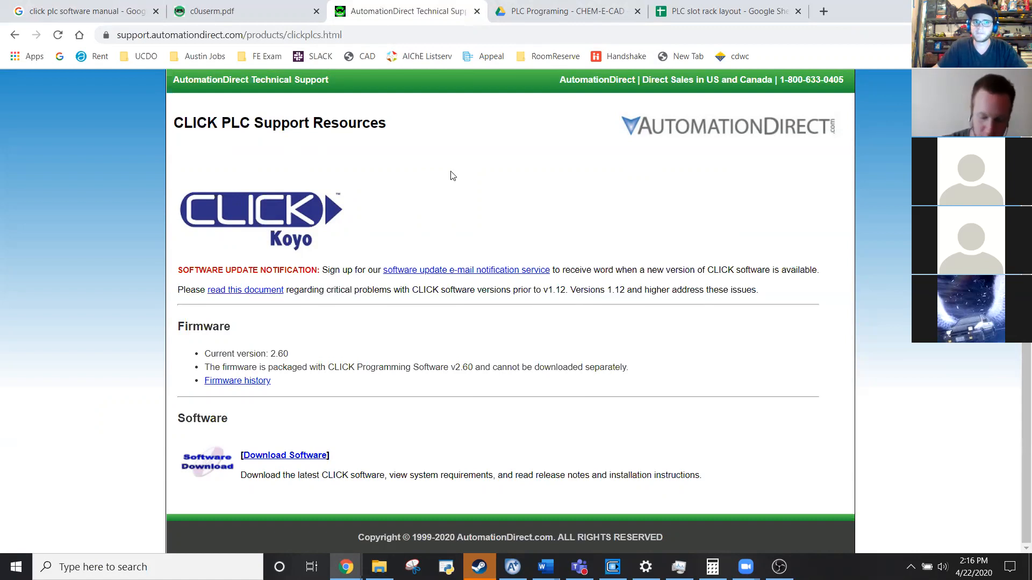
Step: Open AutomationDirect's CLICK PLC User Manual page from the "click plc software manual" search results
{"action": "left_click", "coordinate": [301, 11]}
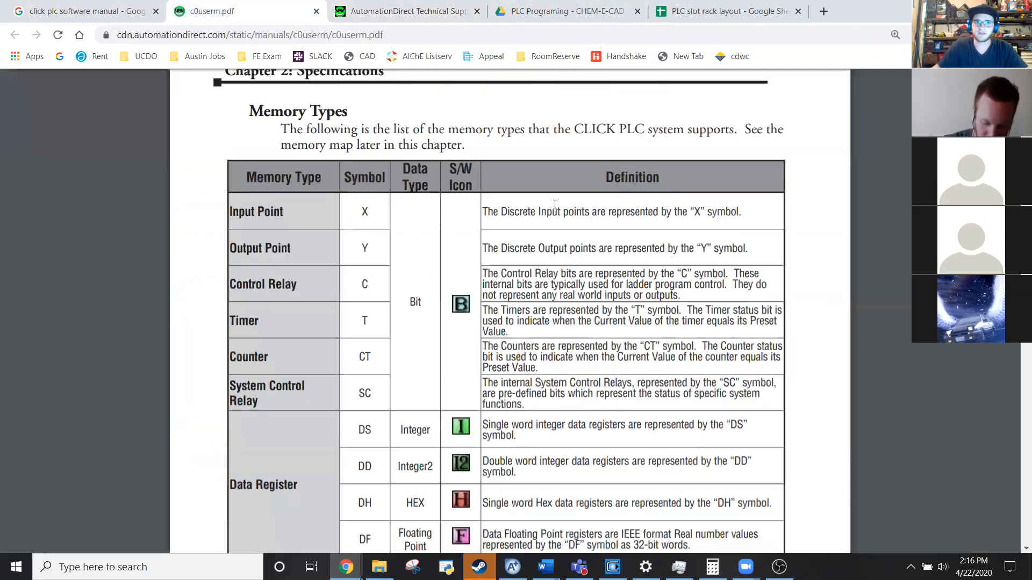
{"action": "left_click", "coordinate": [161, 6]}
{"action": "left_click_drag", "start_coordinate": [100, 92], "coordinate": [186, 91]}
{"action": "left_click", "coordinate": [200, 90]}
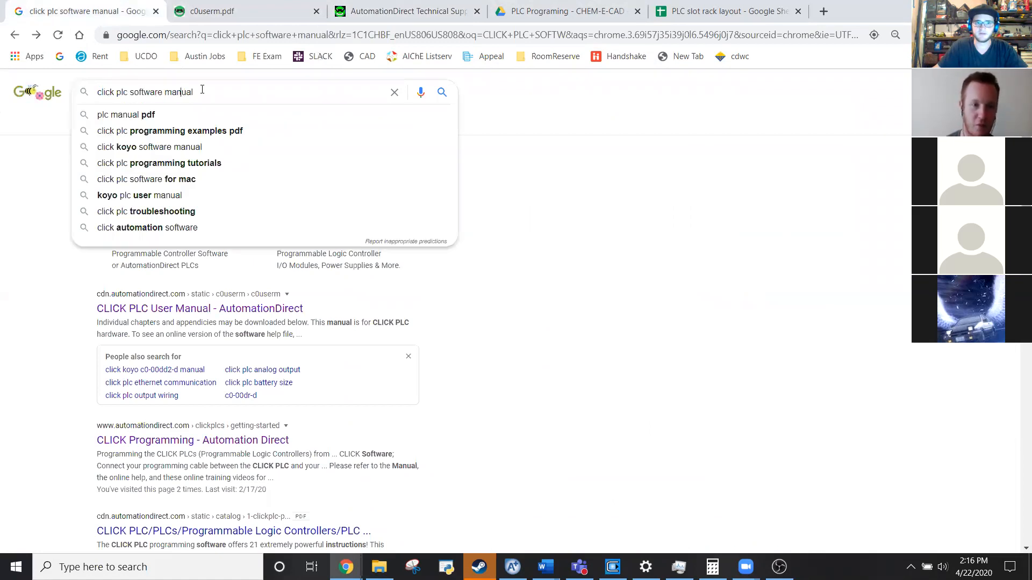
{"action": "left_click", "coordinate": [602, 329]}
{"action": "left_click", "coordinate": [290, 310]}
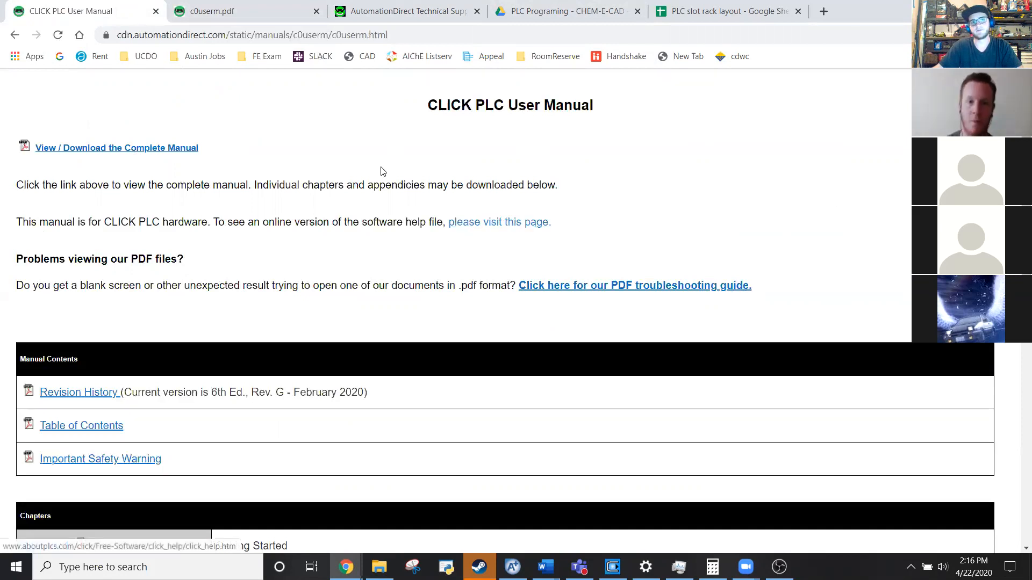
Step: Look through the data types pages of the c0userm.pdf manual and bring up the PLC slot rack layout spreadsheet
{"action": "left_click", "coordinate": [242, 11]}
{"action": "scroll", "coordinate": [865, 346], "scroll_direction": "up", "scroll_amount": 15}
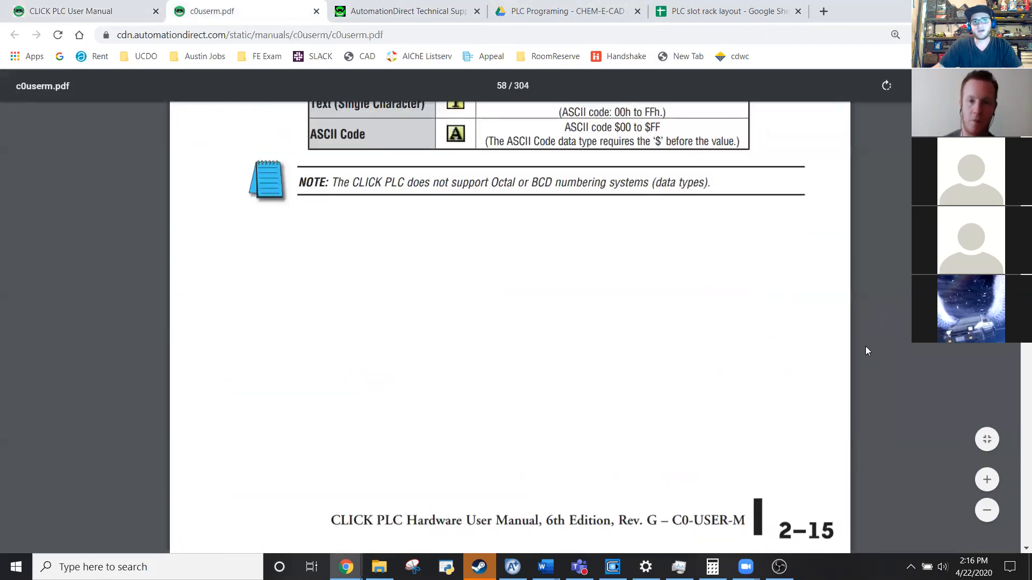
{"action": "scroll", "coordinate": [860, 371], "scroll_direction": "down", "scroll_amount": 3}
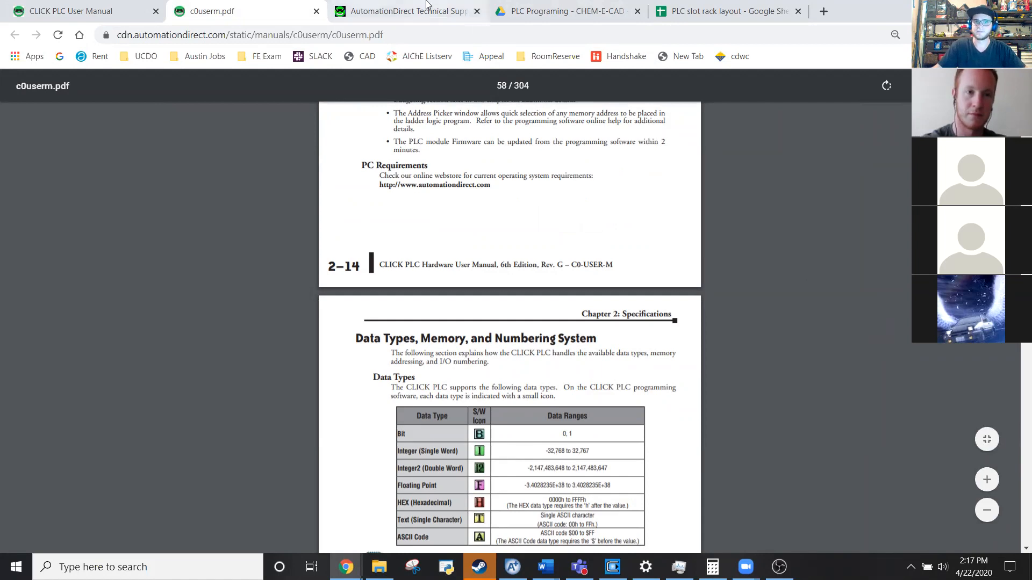
{"action": "left_click", "coordinate": [704, 7]}
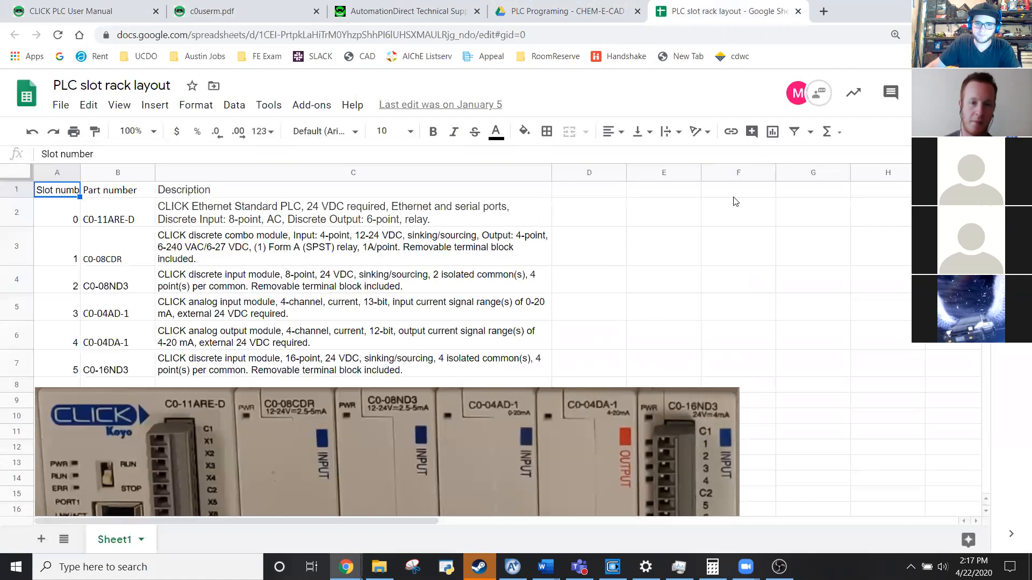
Step: Switch to CLICK Programming Software, start a new project and browse the list of selectable CPU types
{"action": "left_click", "coordinate": [612, 567]}
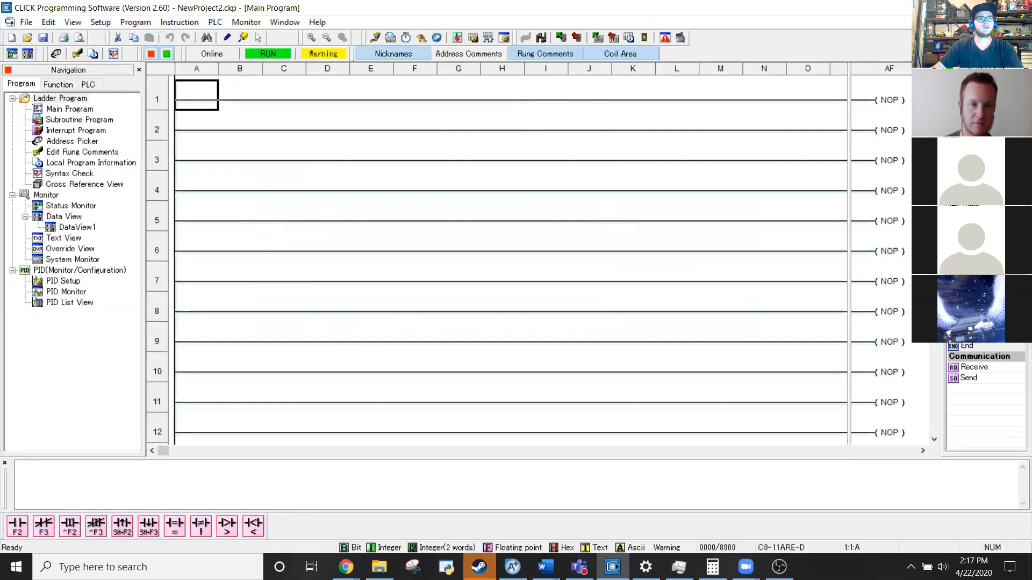
{"action": "left_click", "coordinate": [10, 38]}
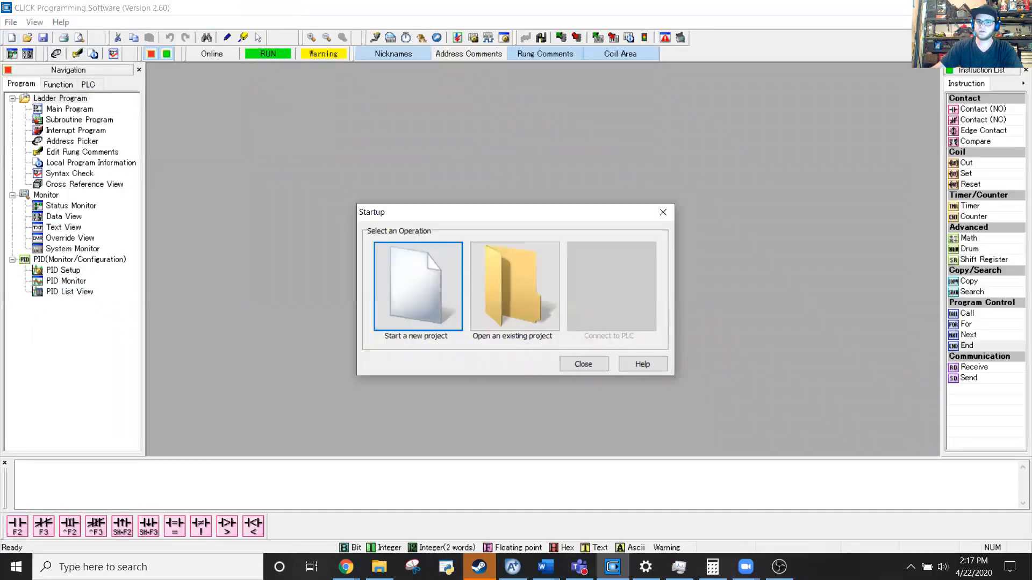
{"action": "left_click", "coordinate": [437, 275]}
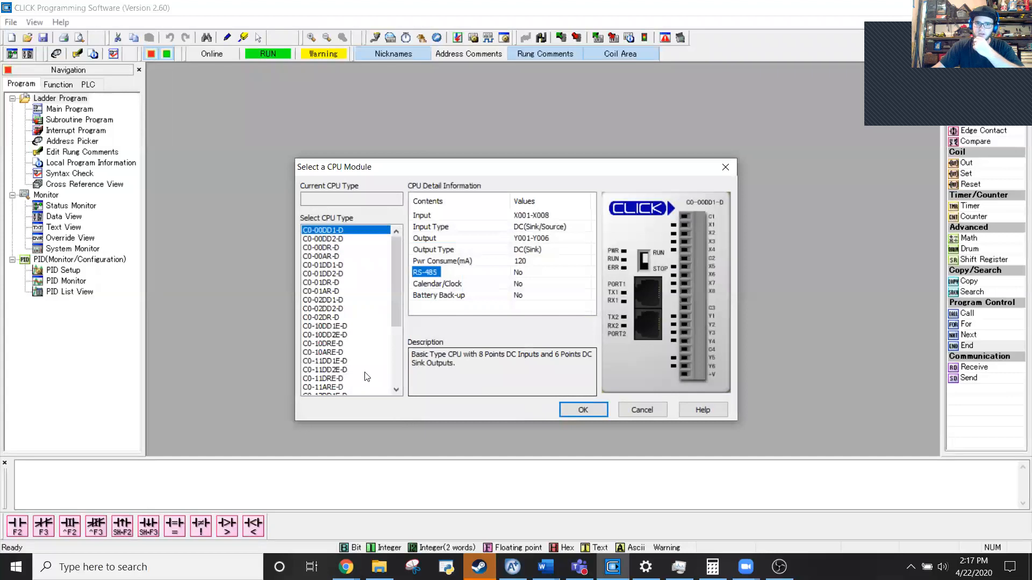
{"action": "mouse_move", "coordinate": [399, 257]}
{"action": "left_mouse_down"}
{"action": "mouse_move", "coordinate": [406, 353]}
{"action": "mouse_move", "coordinate": [393, 246]}
{"action": "left_mouse_up"}
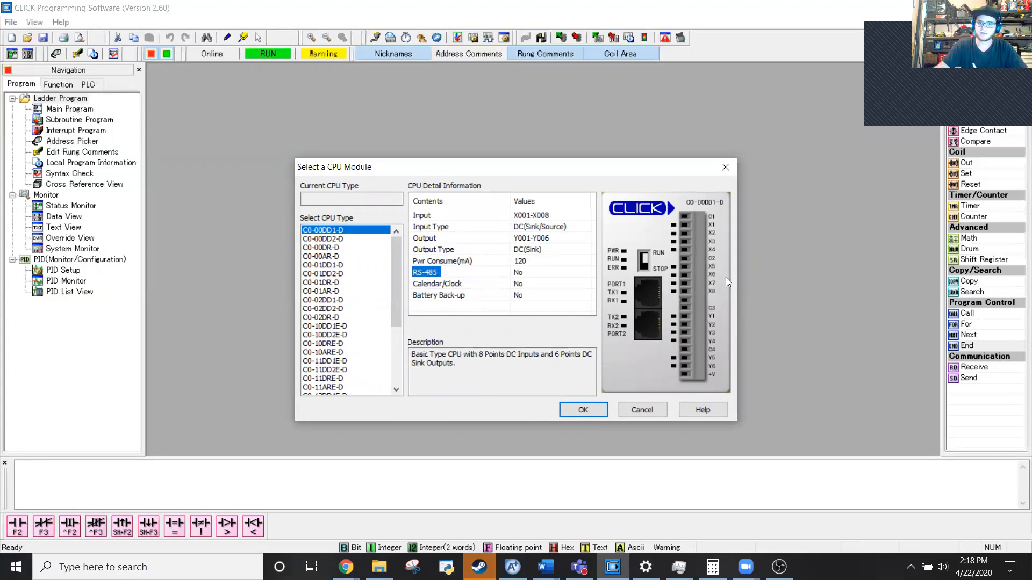
{"action": "left_click_drag", "start_coordinate": [396, 253], "coordinate": [391, 316]}
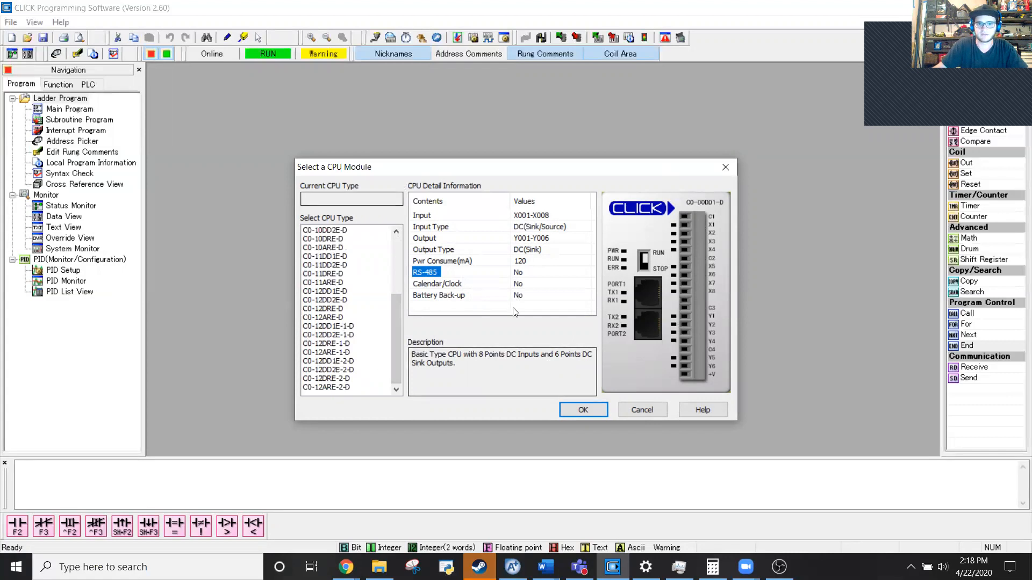
Step: Switch to Chrome and open the PLC Programing folder from the CHEM-E-CAD shared drive in Google Drive
{"action": "left_click", "coordinate": [379, 567]}
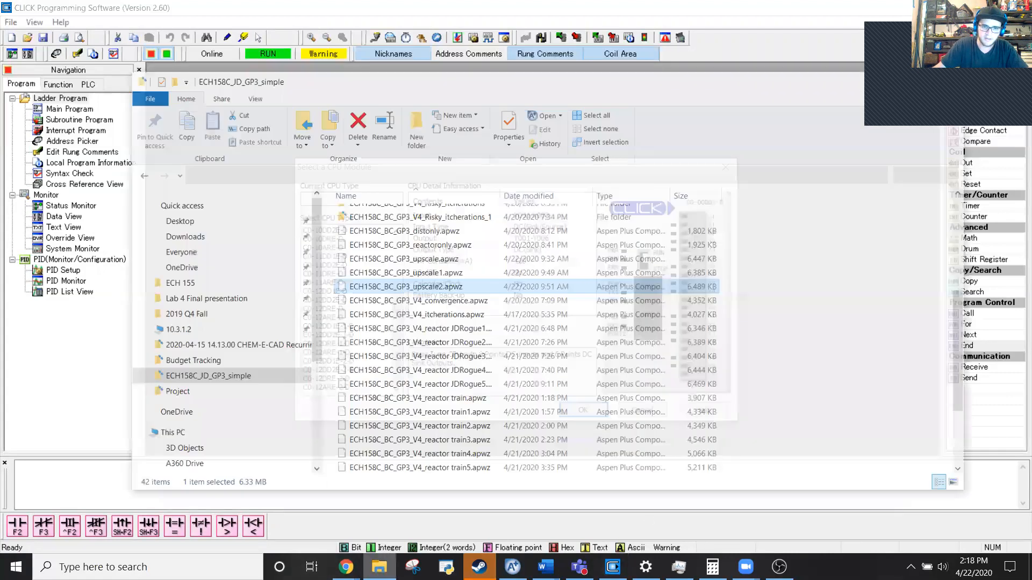
{"action": "mouse_move", "coordinate": [346, 567]}
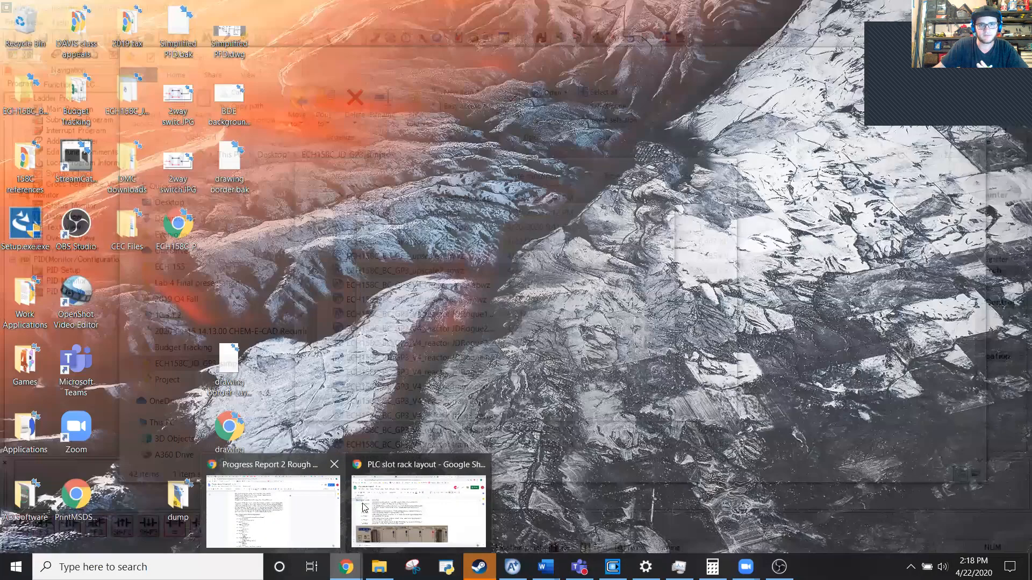
{"action": "left_click", "coordinate": [414, 518]}
{"action": "left_click", "coordinate": [537, 6]}
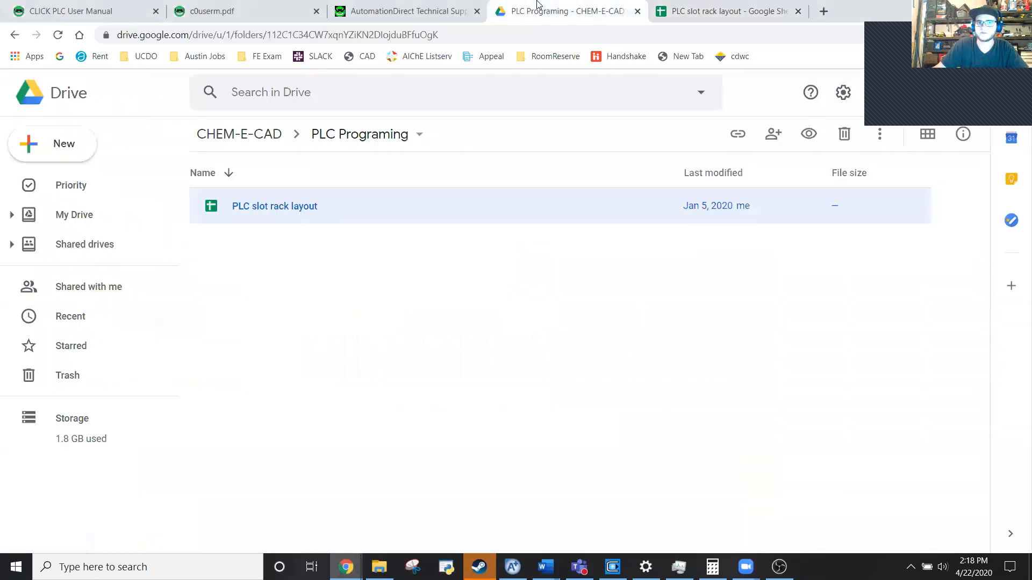
{"action": "left_click", "coordinate": [273, 134]}
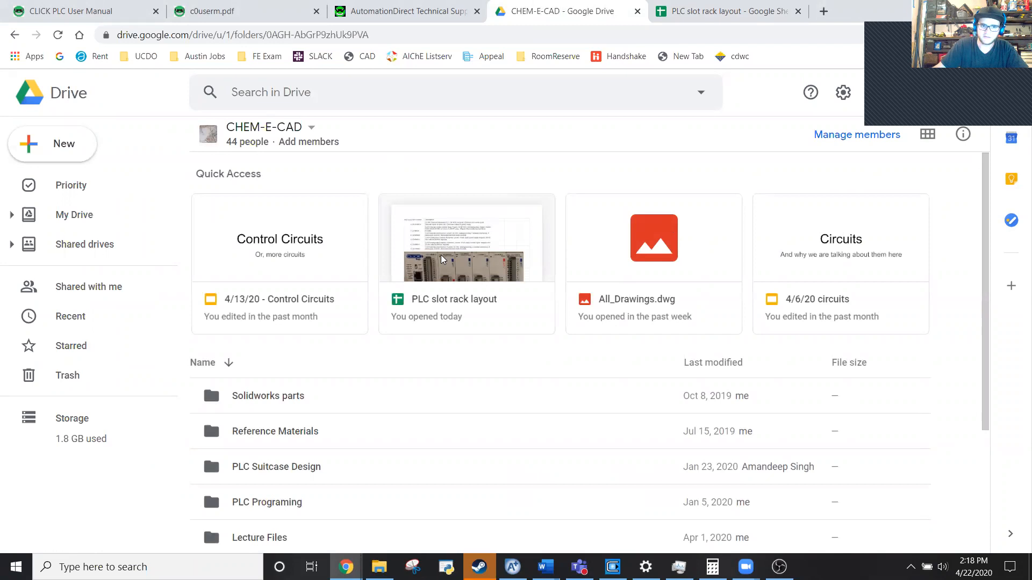
{"action": "scroll", "coordinate": [376, 350], "scroll_direction": "down", "scroll_amount": 1}
{"action": "left_click", "coordinate": [320, 447]}
{"action": "scroll", "coordinate": [321, 446], "scroll_direction": "down", "scroll_amount": 1}
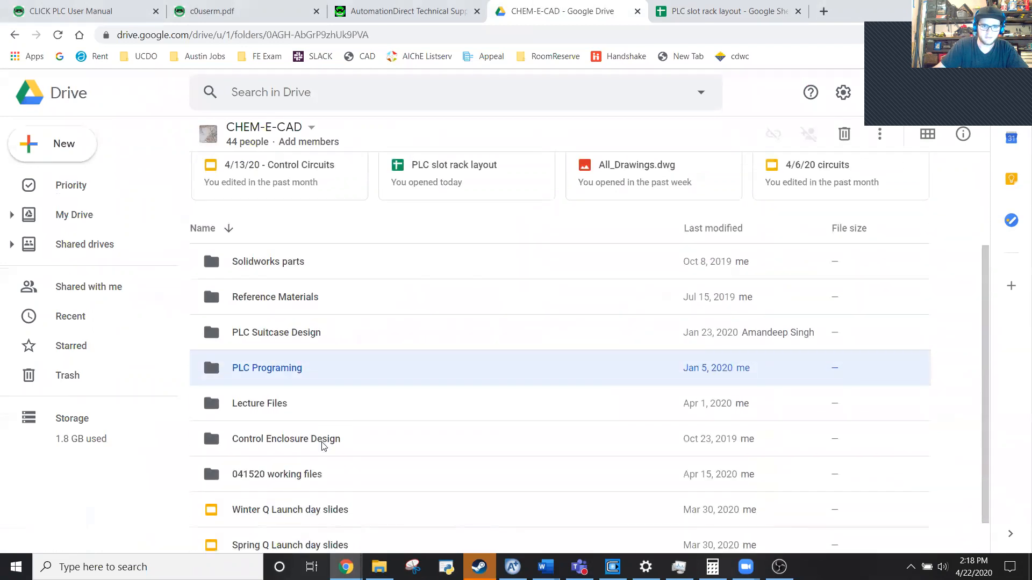
{"action": "double_click", "coordinate": [296, 370]}
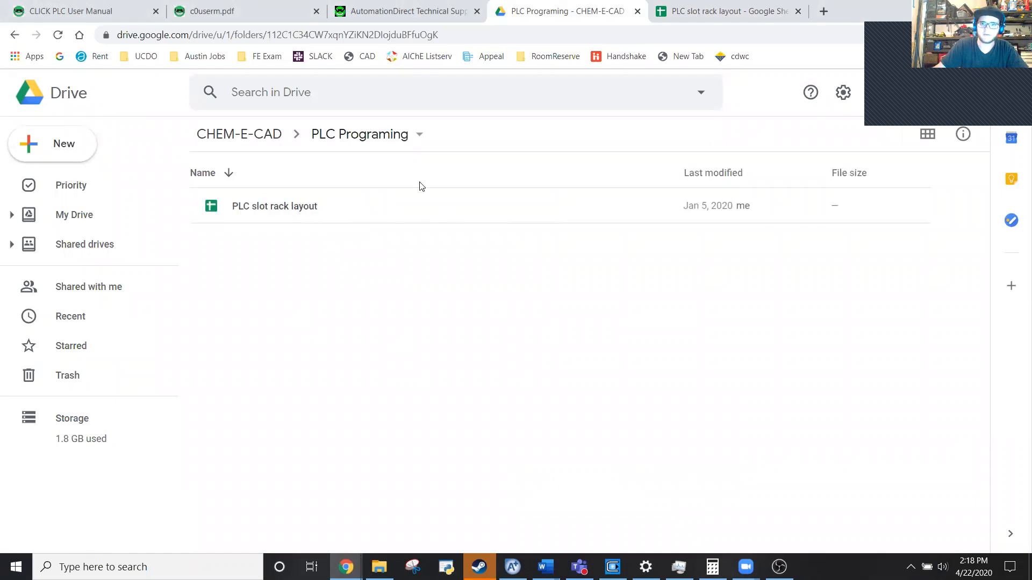
Step: Examine the module table and rack photo in the PLC slot rack layout spreadsheet, matching part numbers to the physical slots
{"action": "left_click", "coordinate": [772, 5]}
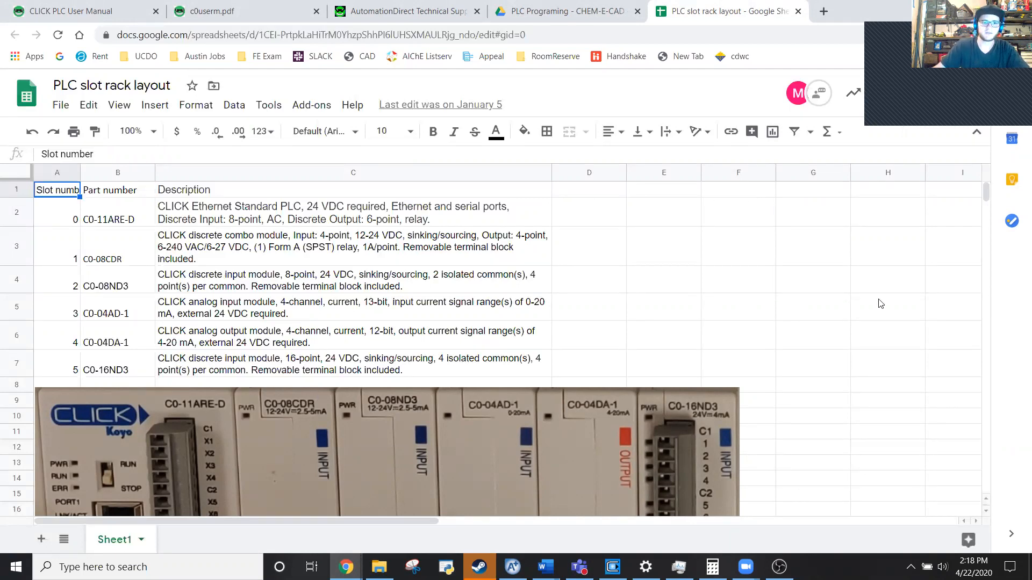
{"action": "scroll", "coordinate": [936, 255], "scroll_direction": "down", "scroll_amount": 3}
{"action": "left_click", "coordinate": [890, 269]}
{"action": "scroll", "coordinate": [874, 276], "scroll_direction": "down", "scroll_amount": 4}
{"action": "scroll", "coordinate": [893, 292], "scroll_direction": "up", "scroll_amount": 5}
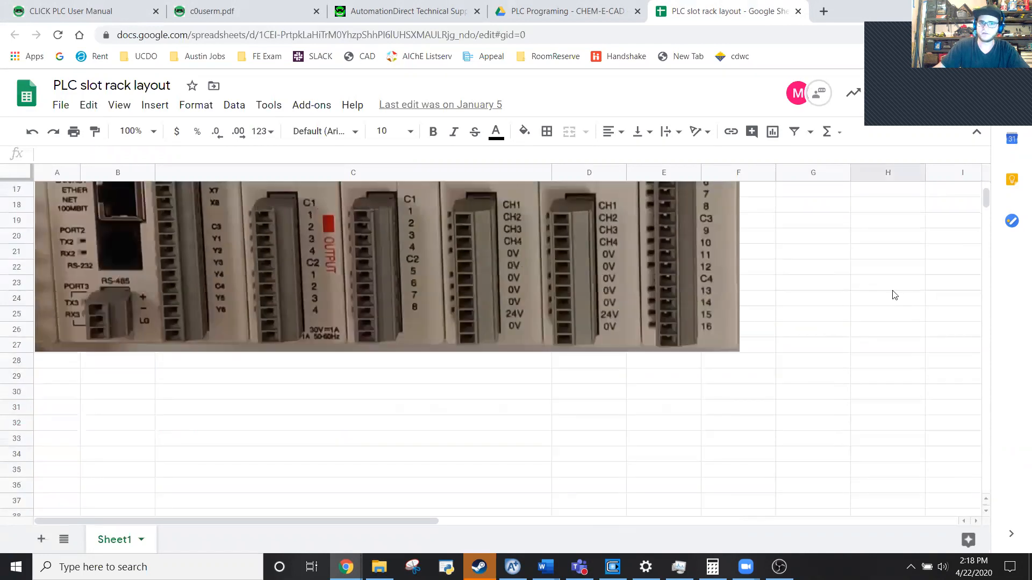
{"action": "scroll", "coordinate": [133, 281], "scroll_direction": "up", "scroll_amount": 1}
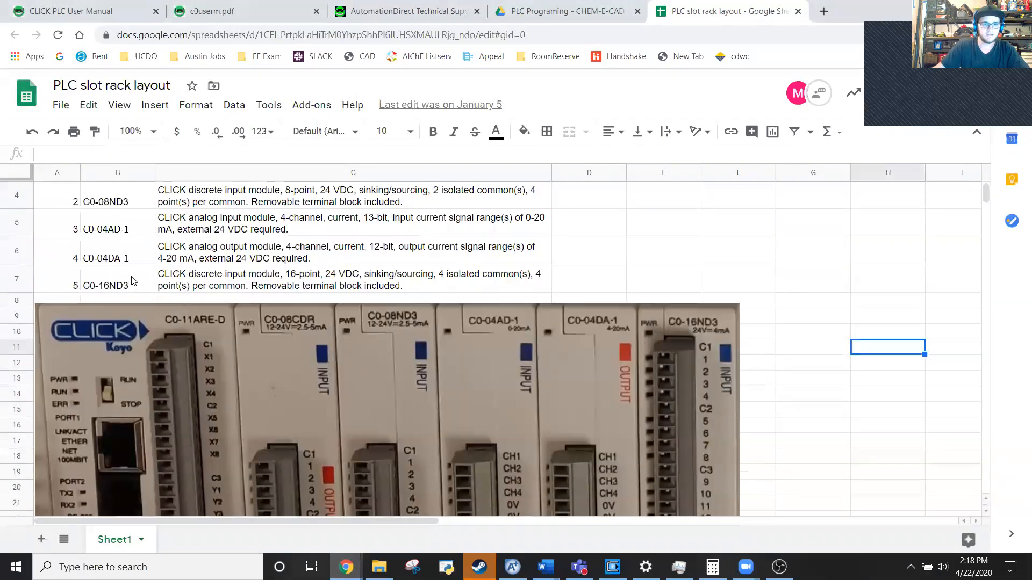
{"action": "scroll", "coordinate": [116, 479], "scroll_direction": "down", "scroll_amount": 1}
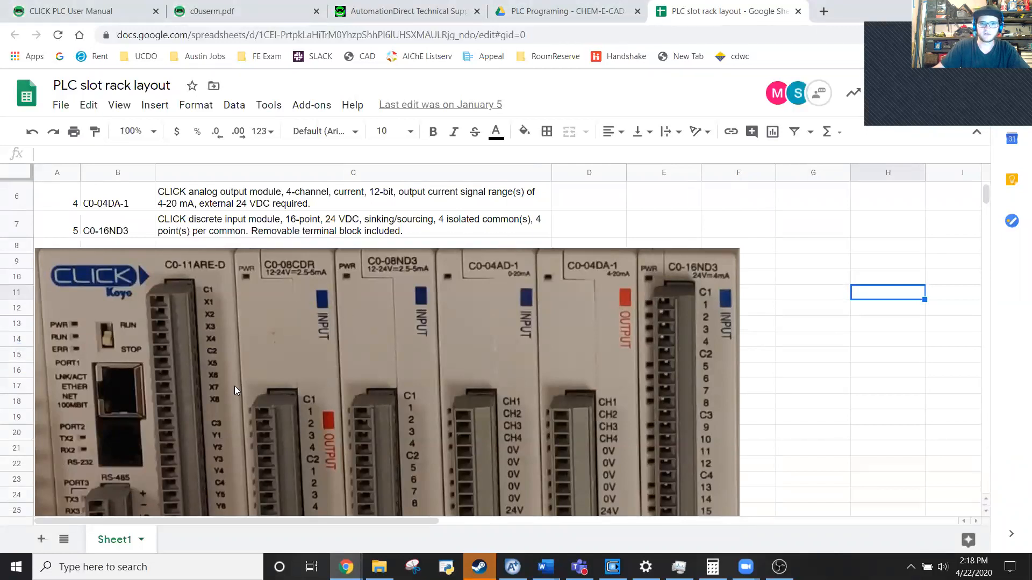
{"action": "scroll", "coordinate": [358, 318], "scroll_direction": "down", "scroll_amount": 1}
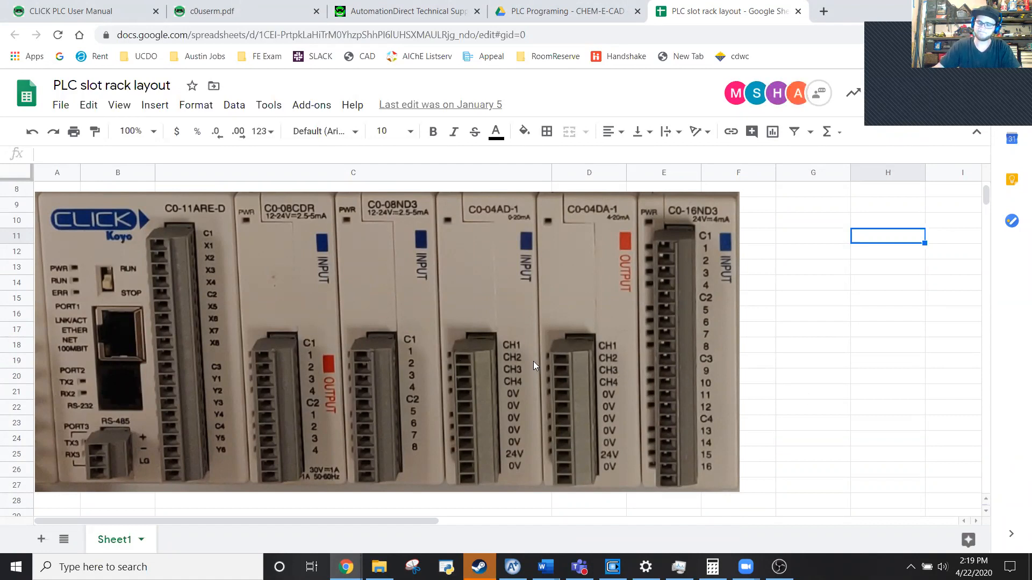
{"action": "scroll", "coordinate": [533, 365], "scroll_direction": "up", "scroll_amount": 1}
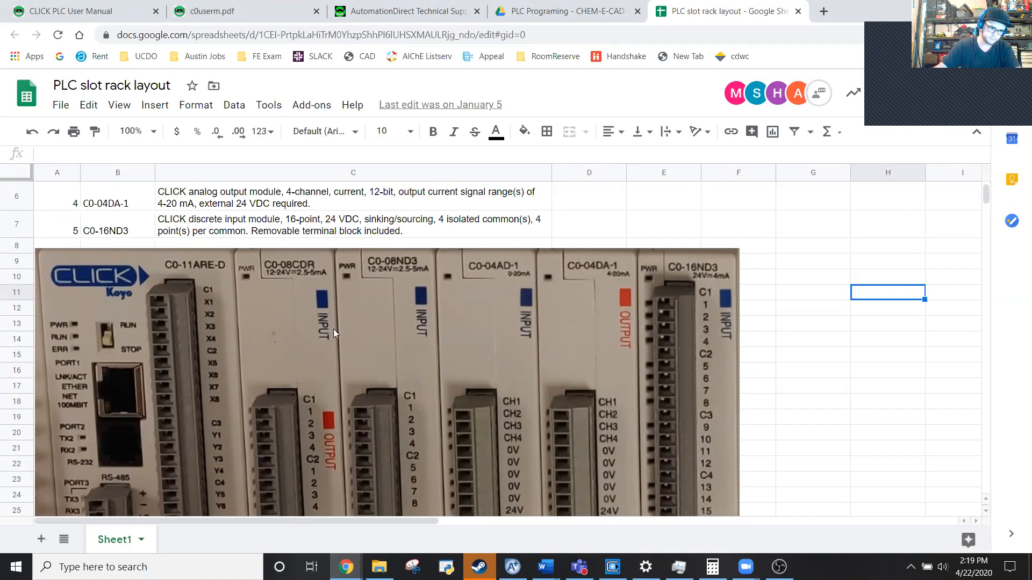
{"action": "scroll", "coordinate": [563, 308], "scroll_direction": "up", "scroll_amount": 3}
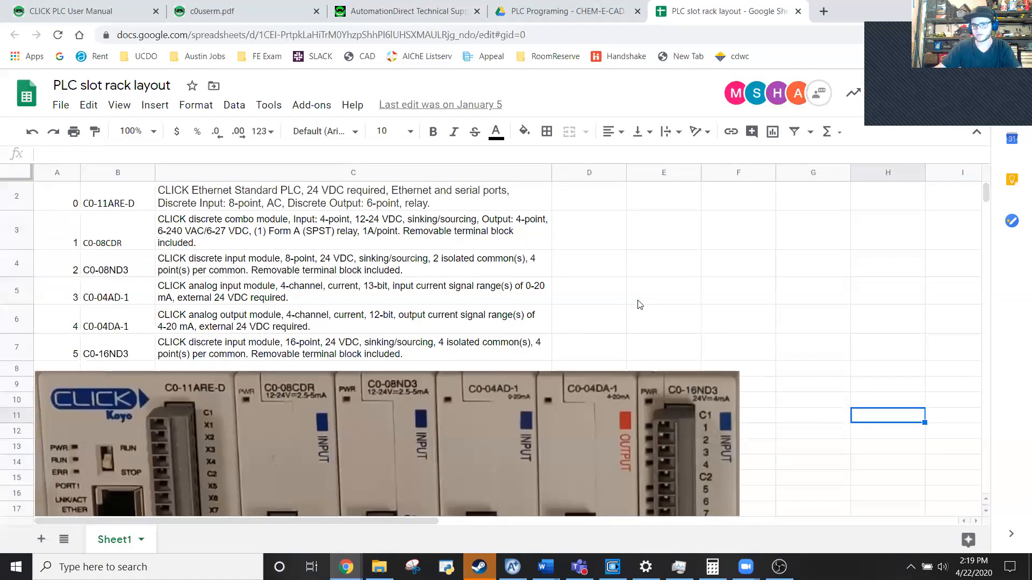
{"action": "scroll", "coordinate": [640, 305], "scroll_direction": "up", "scroll_amount": 1}
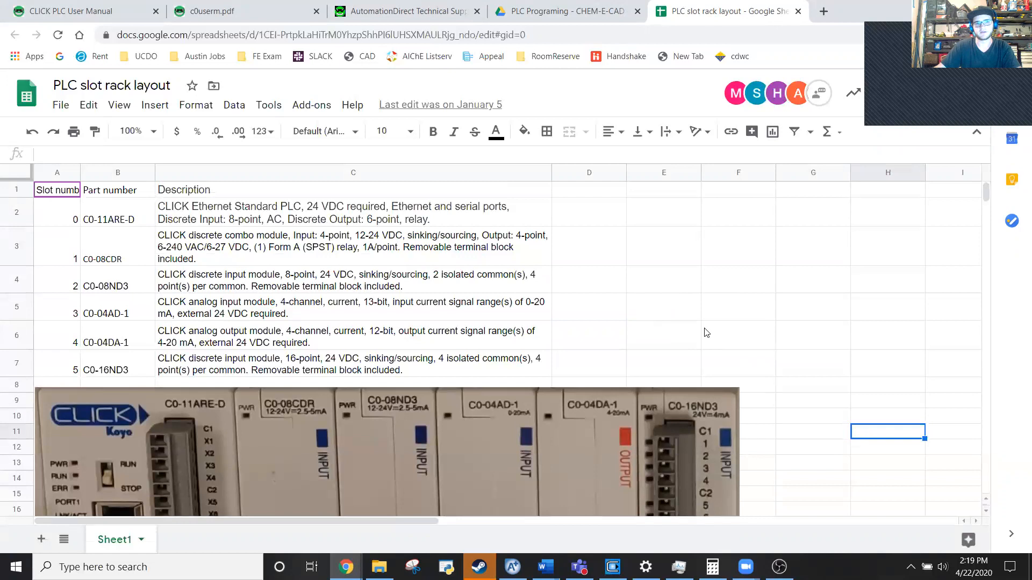
{"action": "scroll", "coordinate": [860, 370], "scroll_direction": "down", "scroll_amount": 3}
{"action": "left_click", "coordinate": [932, 343]}
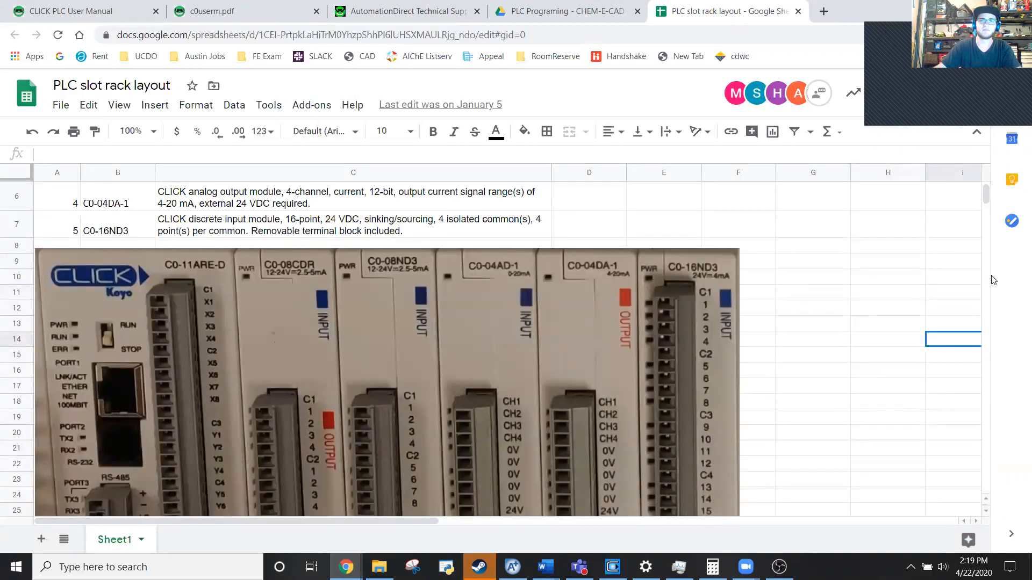
{"action": "scroll", "coordinate": [839, 263], "scroll_direction": "up", "scroll_amount": 3}
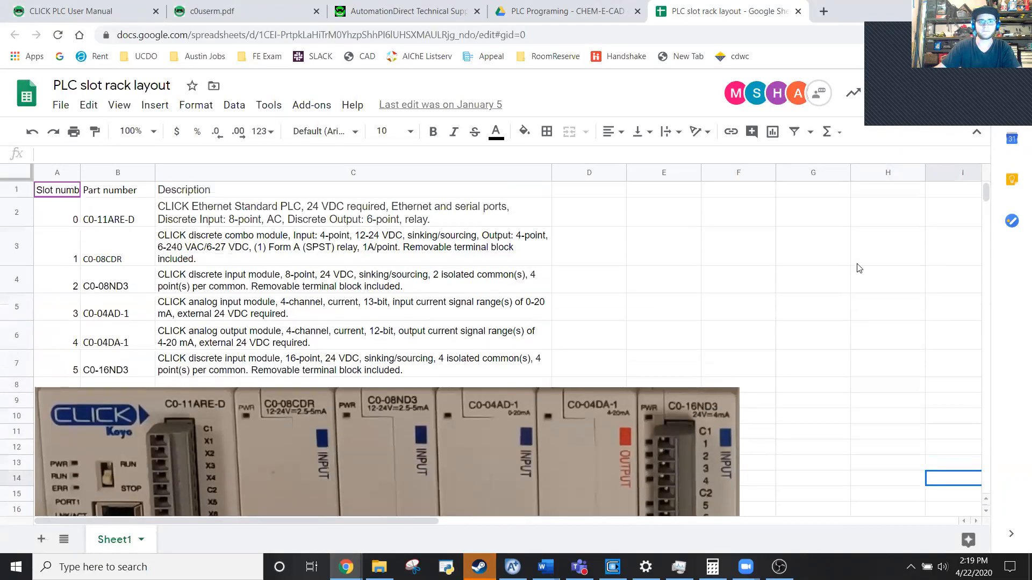
Step: Highlight the slot numbers, part numbers and descriptions of the rack modules in turn, ending with the descriptions in C2:C7
{"action": "left_click_drag", "start_coordinate": [61, 212], "coordinate": [45, 344]}
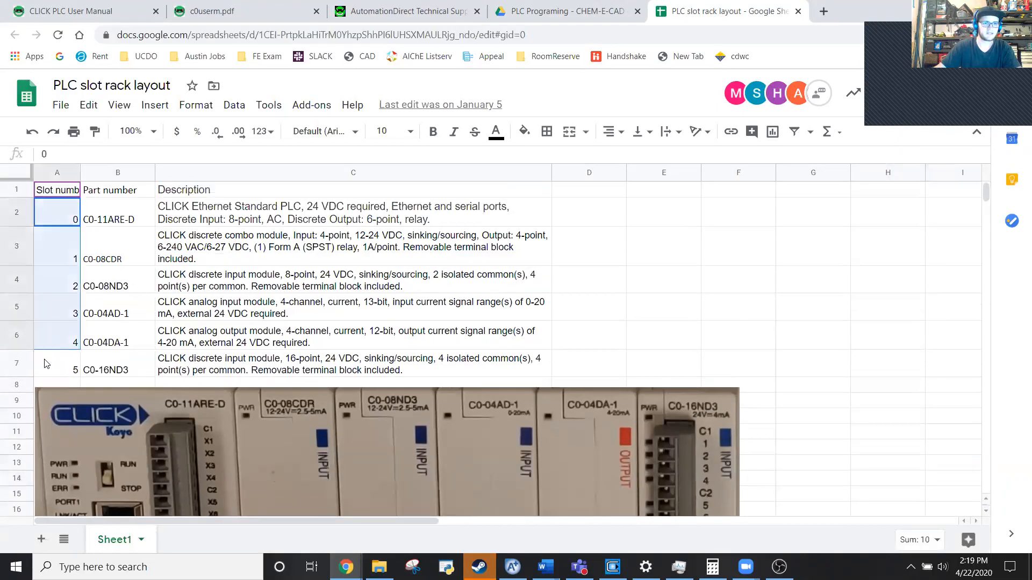
{"action": "left_click_drag", "start_coordinate": [96, 217], "coordinate": [116, 374]}
{"action": "left_click_drag", "start_coordinate": [212, 212], "coordinate": [220, 376]}
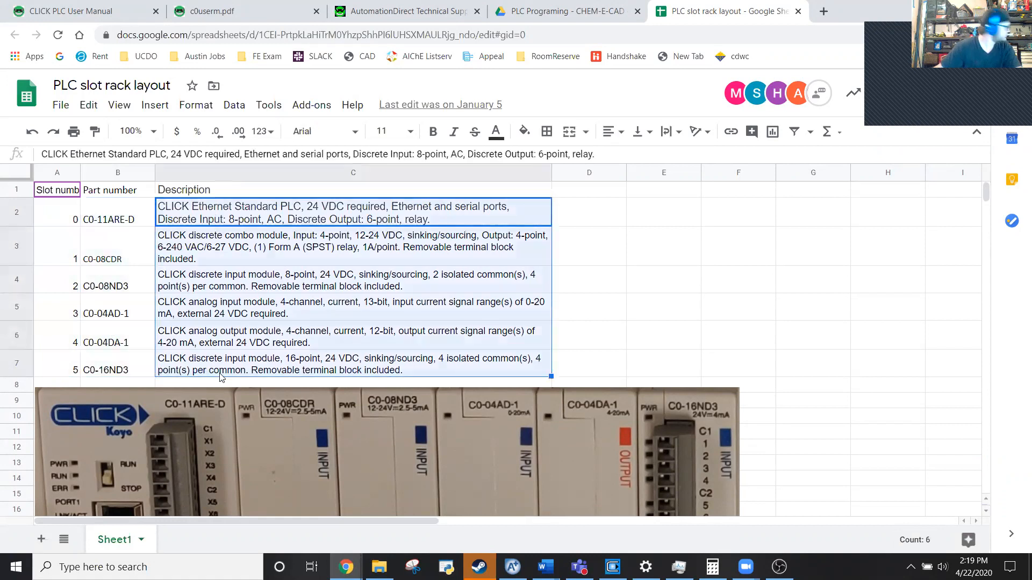
Step: Arrange the PLC slot rack layout spreadsheet window beside CLICK Programming Software, keeping its part numbers and the full CPU selection dialog in view
{"action": "left_click", "coordinate": [605, 242]}
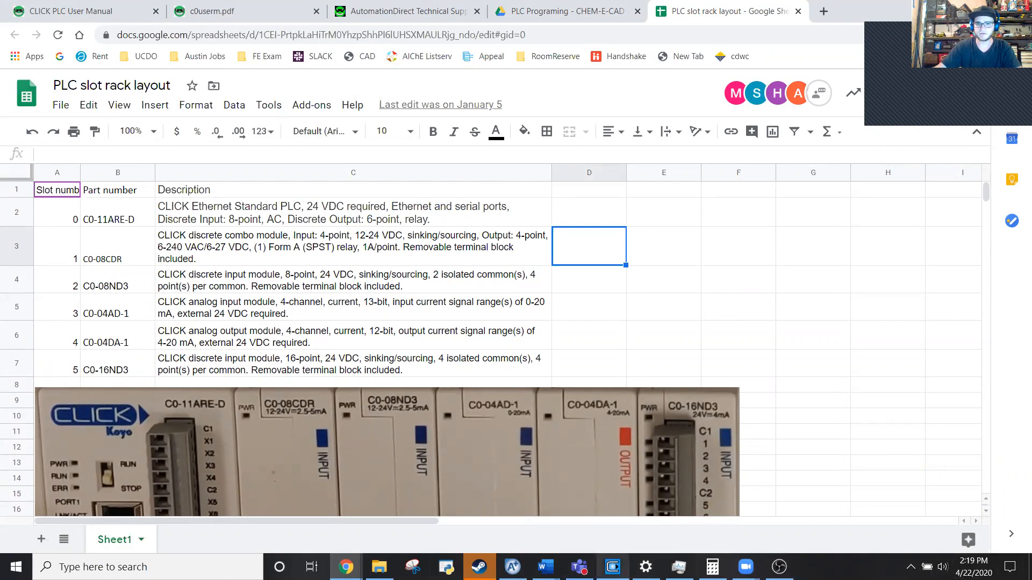
{"action": "left_click", "coordinate": [613, 567]}
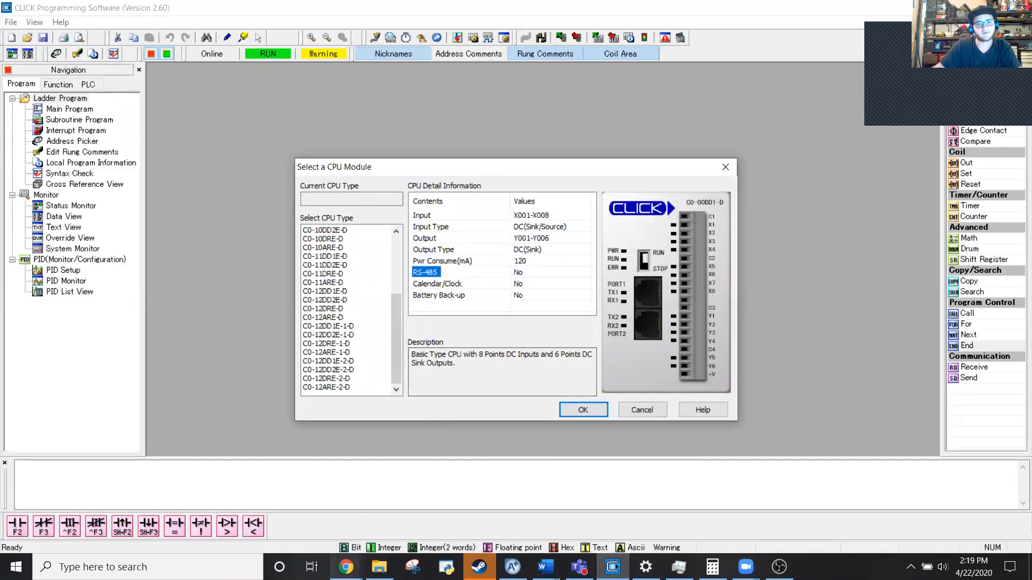
{"action": "mouse_move", "coordinate": [346, 567]}
{"action": "left_click", "coordinate": [418, 504]}
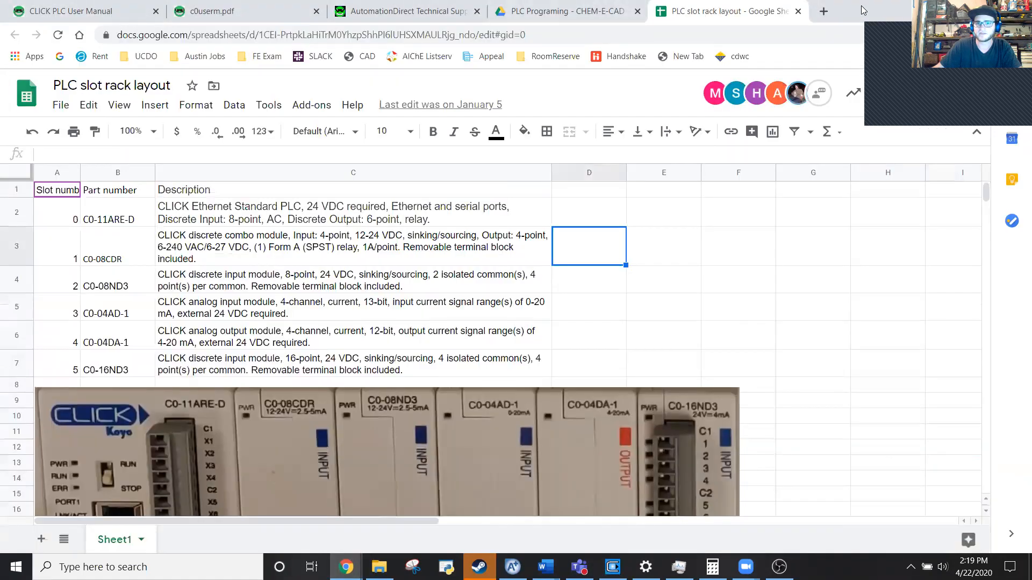
{"action": "left_click_drag", "start_coordinate": [862, 10], "coordinate": [1030, 9]}
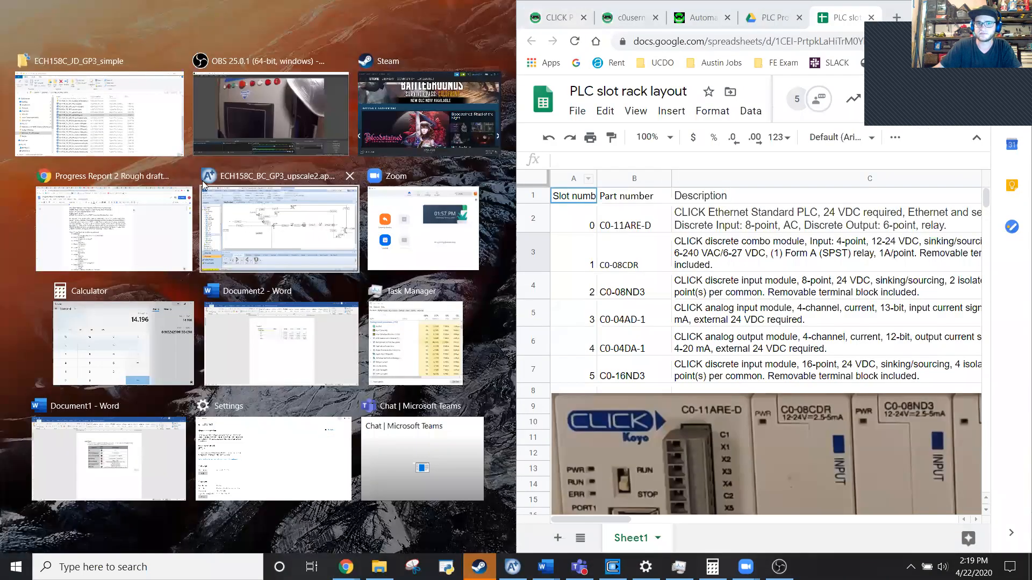
{"action": "left_click", "coordinate": [613, 568]}
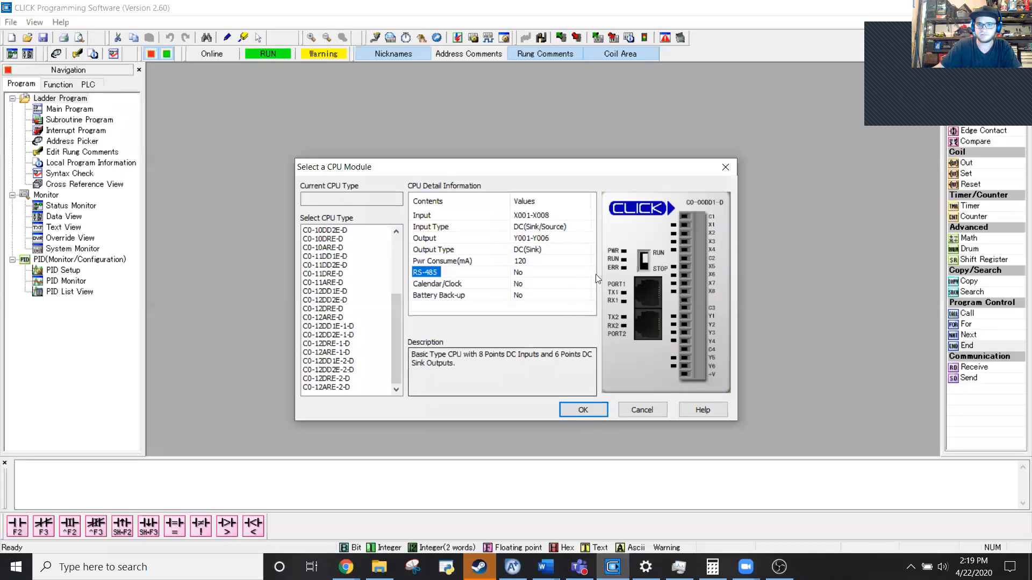
{"action": "mouse_move", "coordinate": [346, 567]}
{"action": "left_click", "coordinate": [446, 510]}
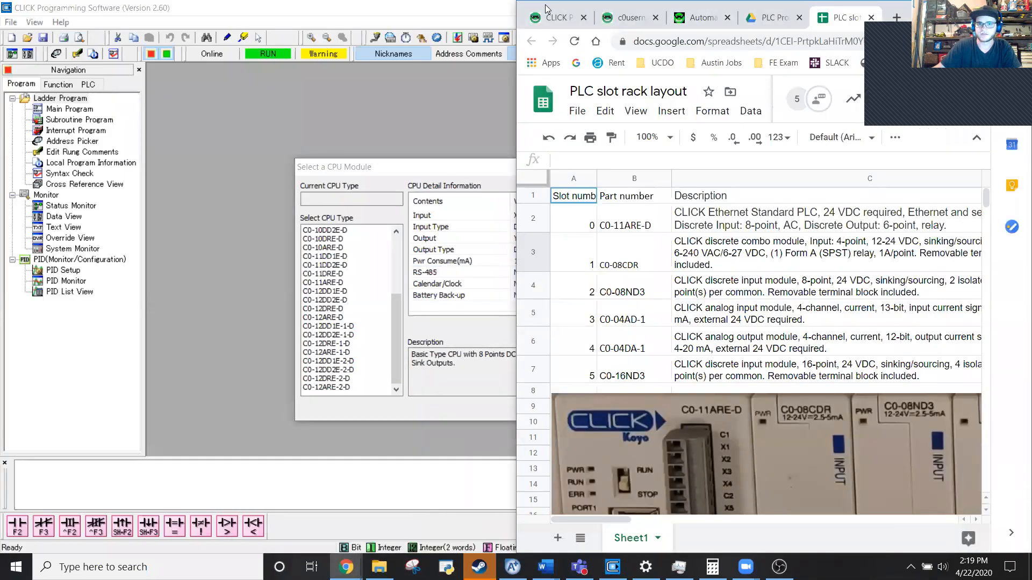
{"action": "left_click_drag", "start_coordinate": [547, 8], "coordinate": [864, 8]}
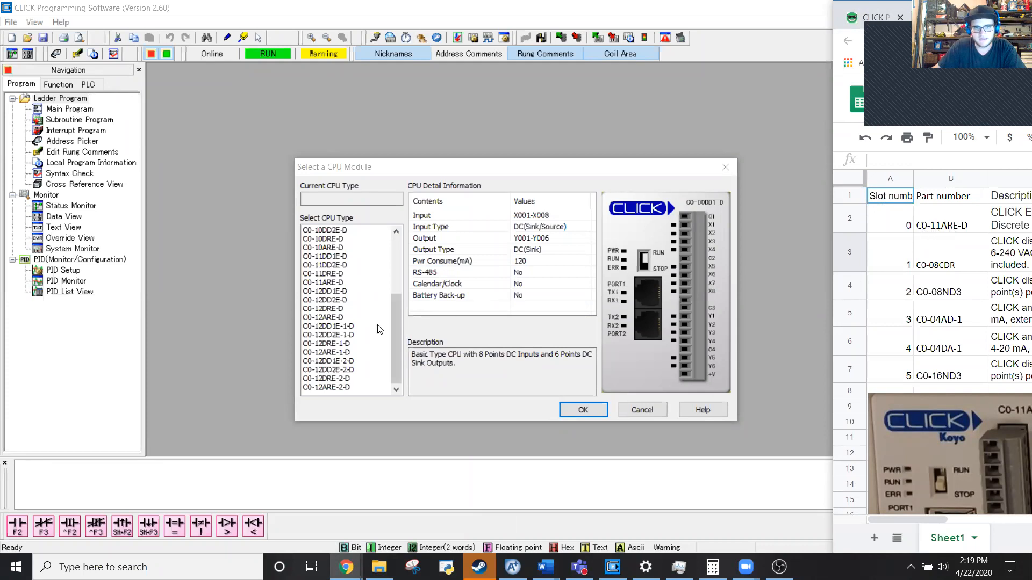
Step: Choose the C0-11ARE-D CPU type for the new project and confirm the selection
{"action": "left_click", "coordinate": [330, 273]}
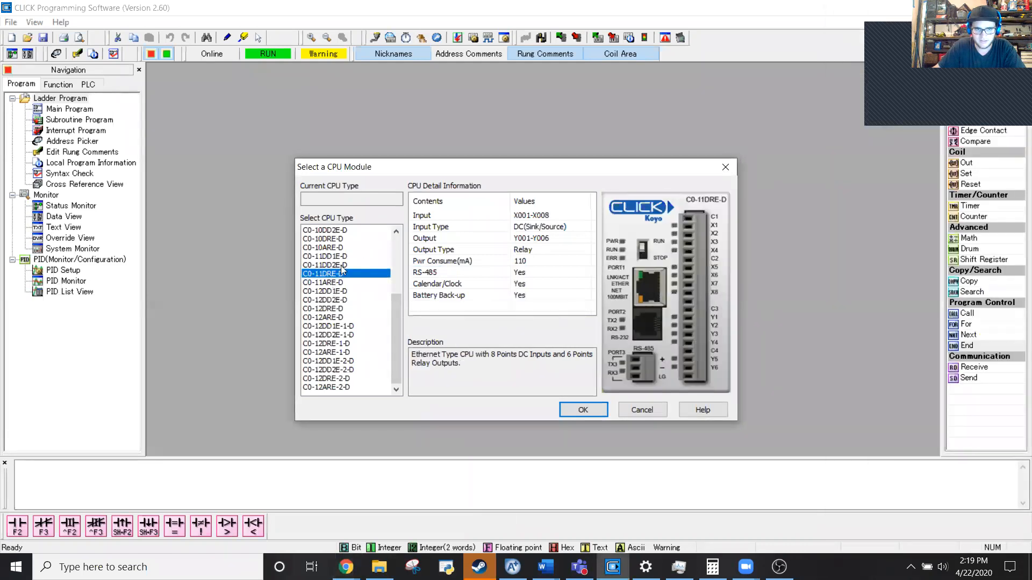
{"action": "left_click", "coordinate": [306, 283]}
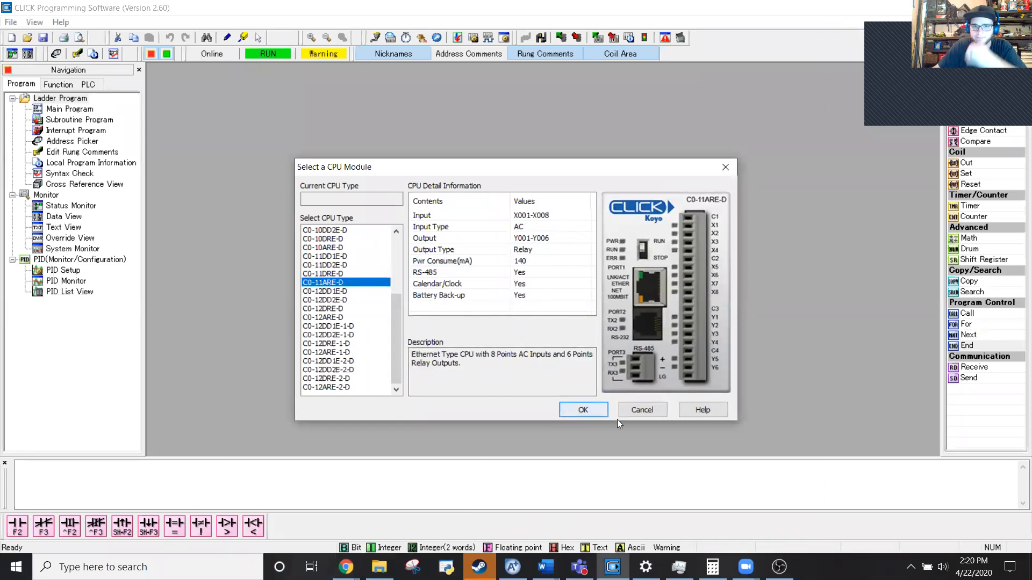
{"action": "left_click", "coordinate": [597, 414]}
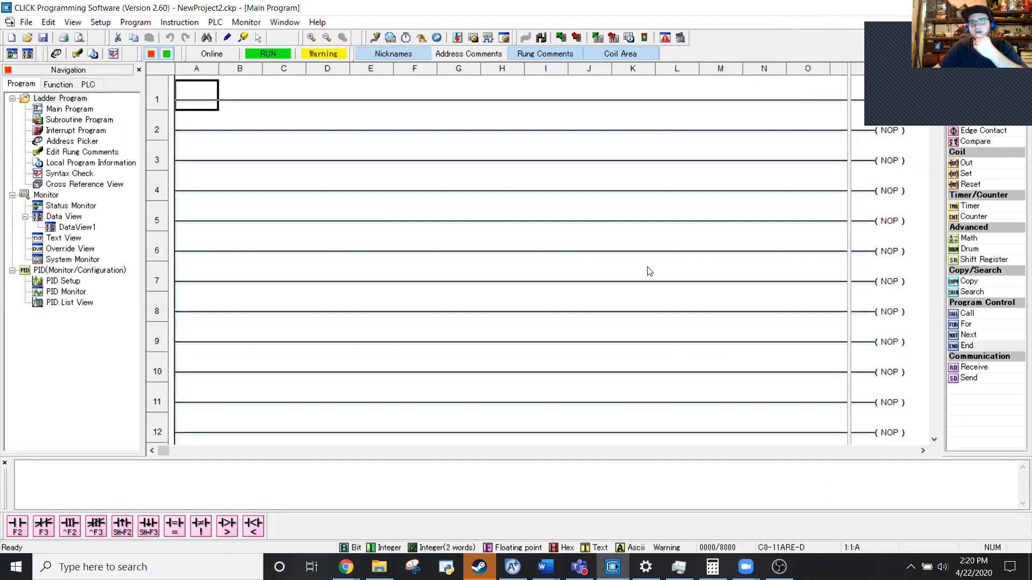
{"action": "left_click", "coordinate": [101, 22]}
{"action": "left_click", "coordinate": [104, 37]}
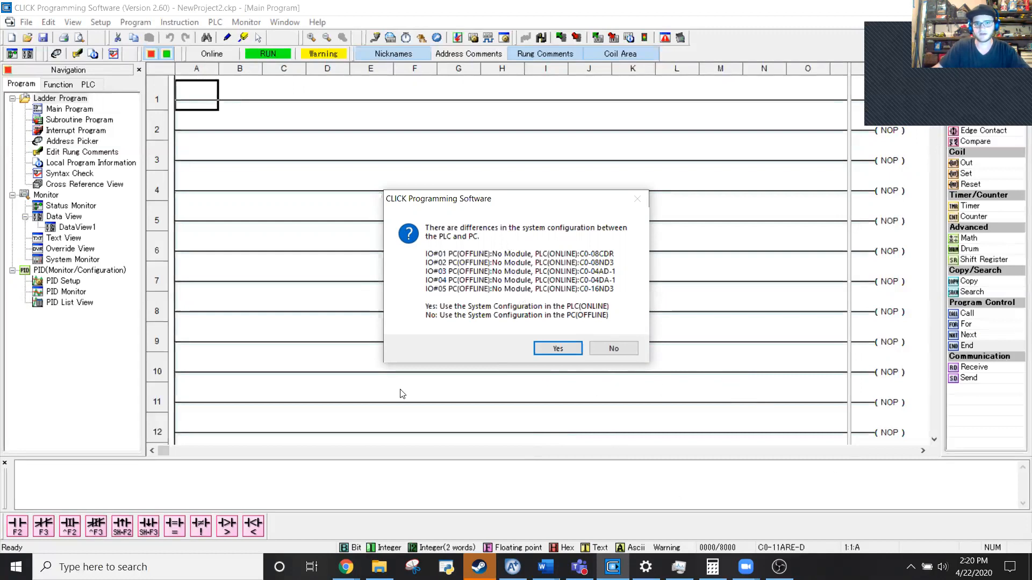
{"action": "left_click", "coordinate": [627, 351]}
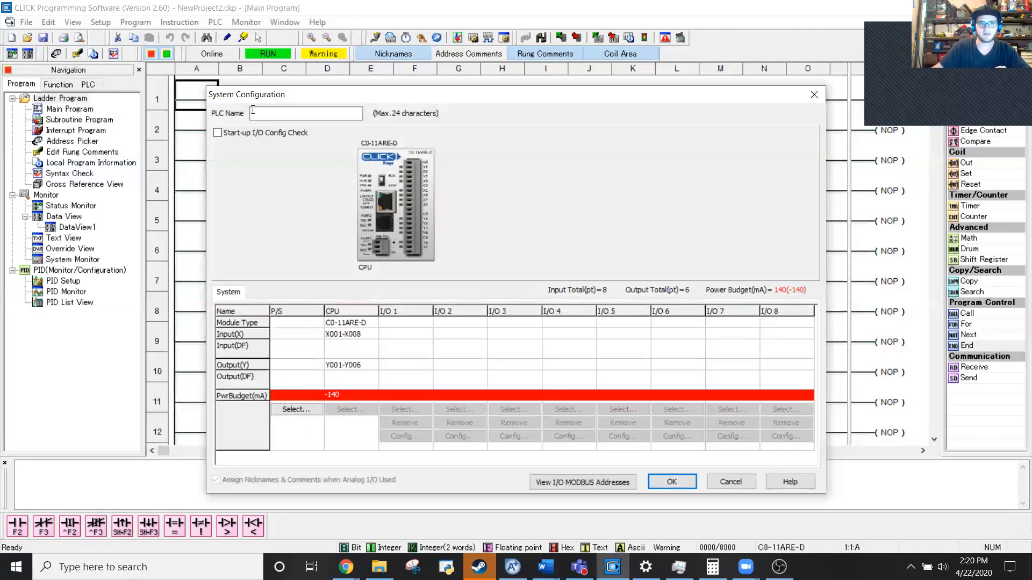
{"action": "left_click_drag", "start_coordinate": [436, 92], "coordinate": [437, 29]}
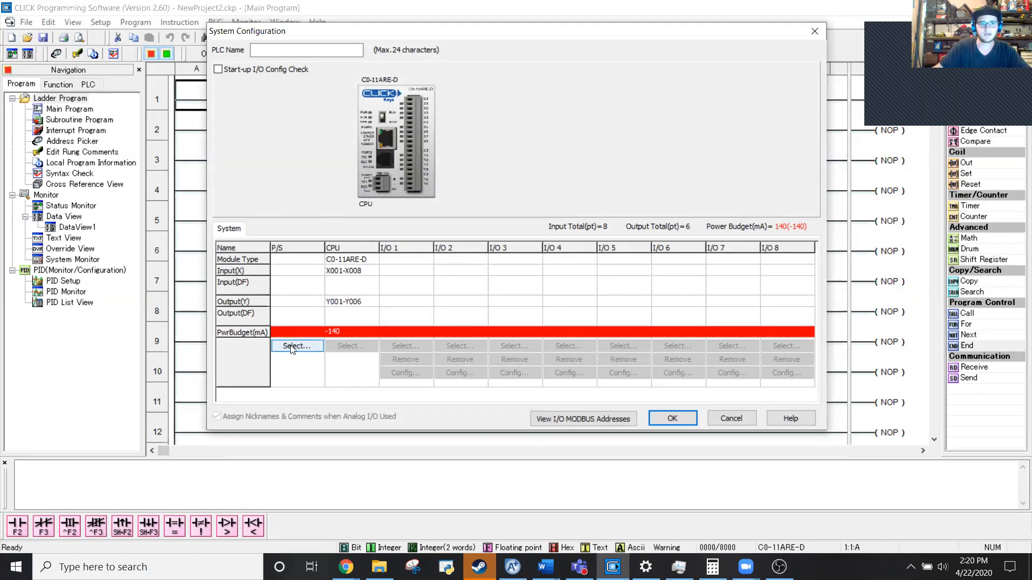
{"action": "left_click", "coordinate": [338, 51]}
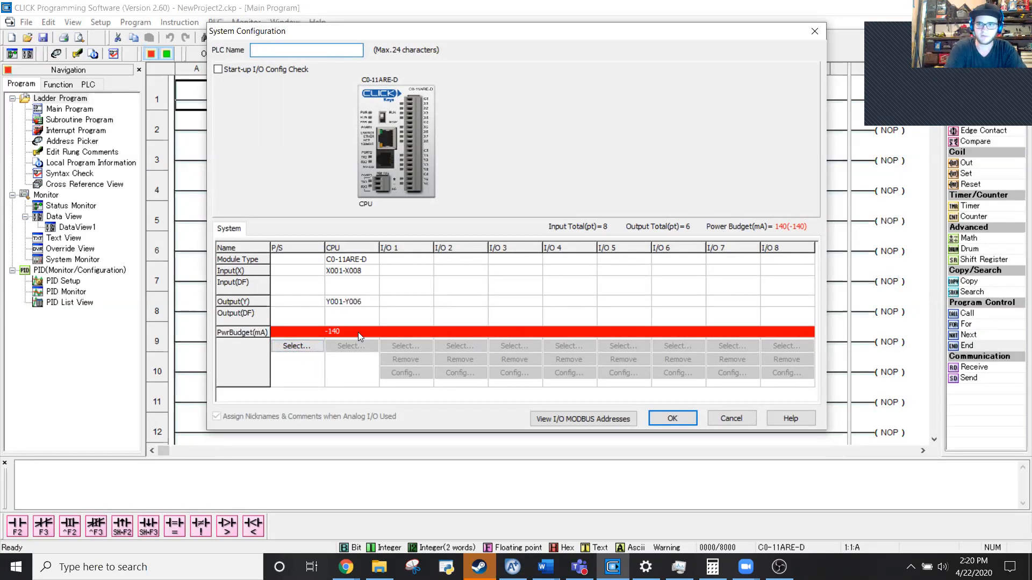
{"action": "type", "text": "CHEM"}
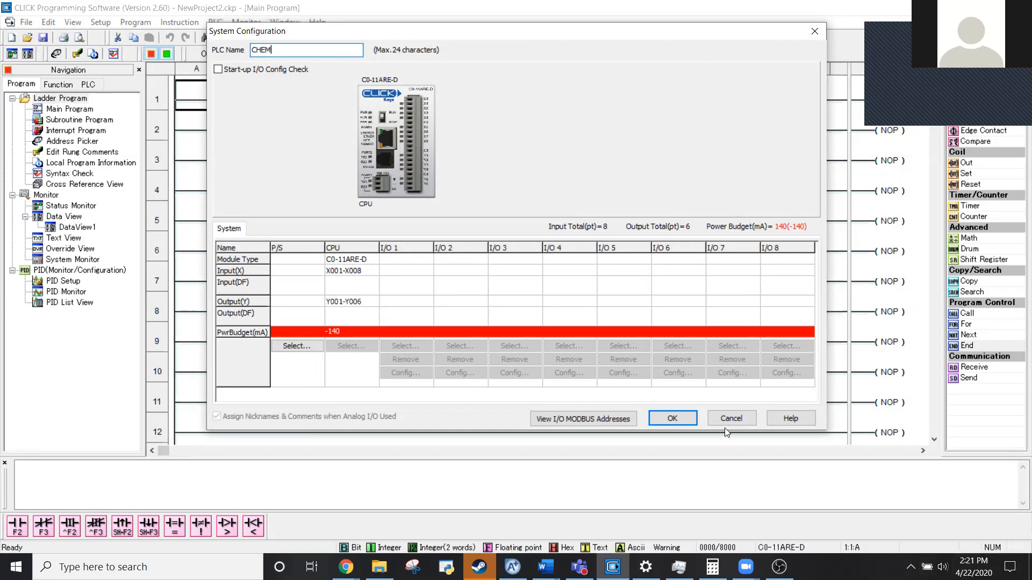
{"action": "left_click", "coordinate": [724, 412]}
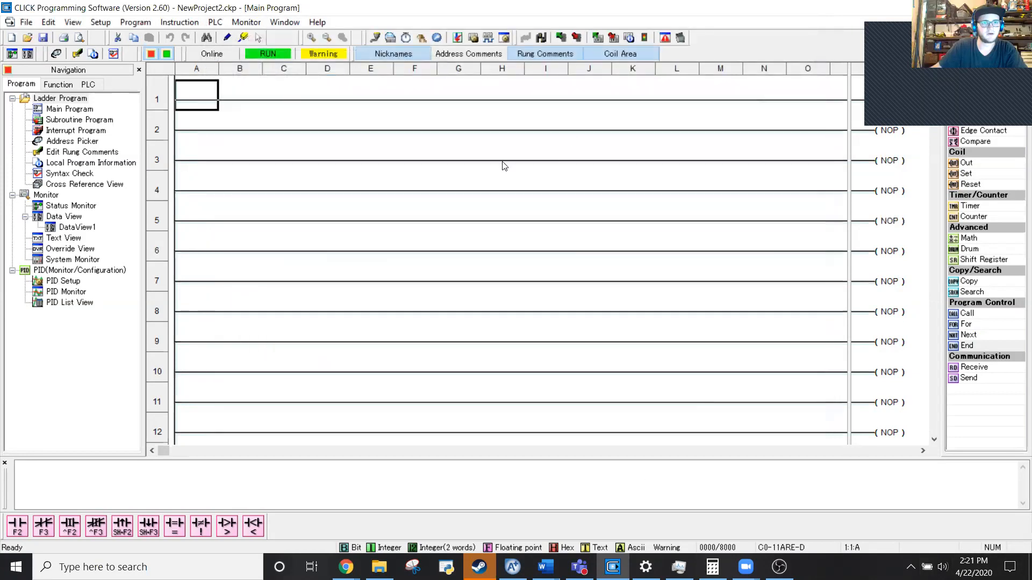
Step: Open the system configuration using the offline PC version and name the PLC CHEMECAD
{"action": "left_click", "coordinate": [101, 22]}
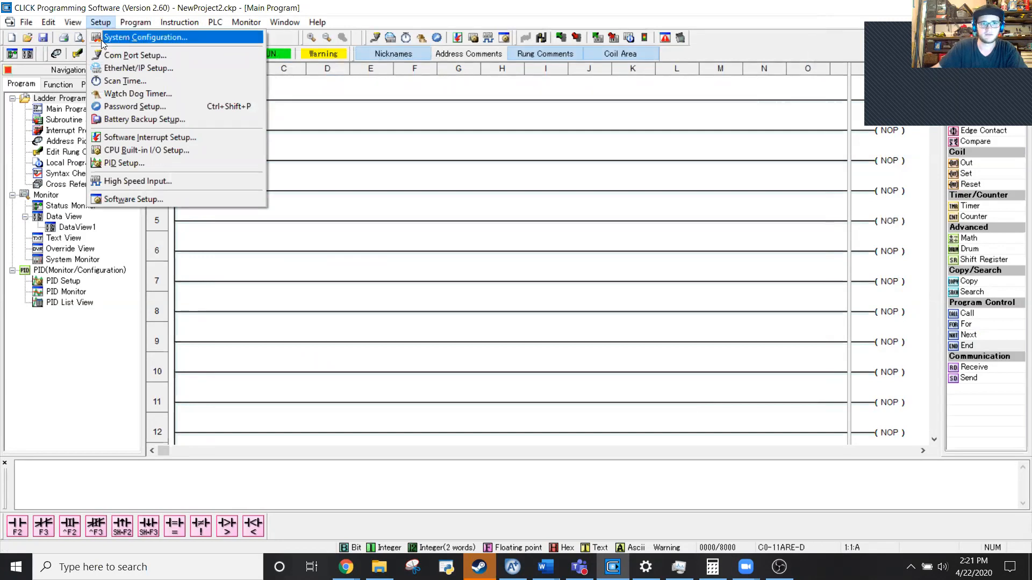
{"action": "left_click", "coordinate": [103, 38]}
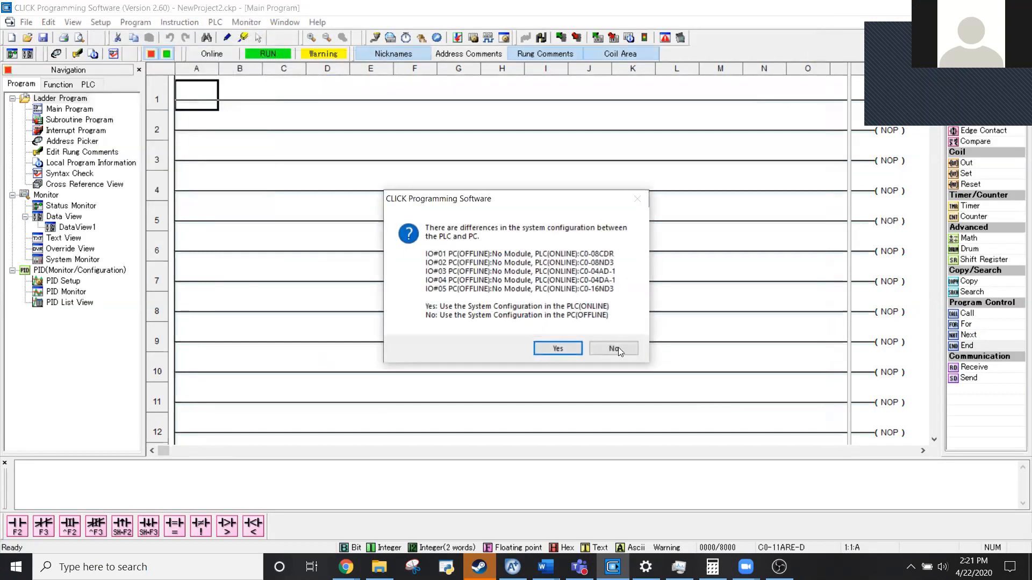
{"action": "left_click", "coordinate": [618, 348]}
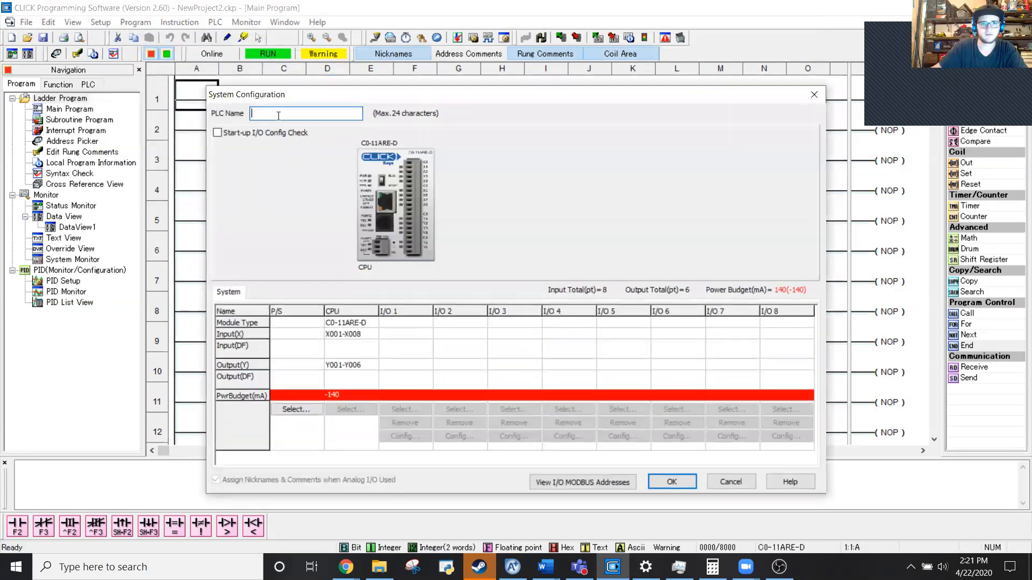
{"action": "type", "text": "CHEMECAD"}
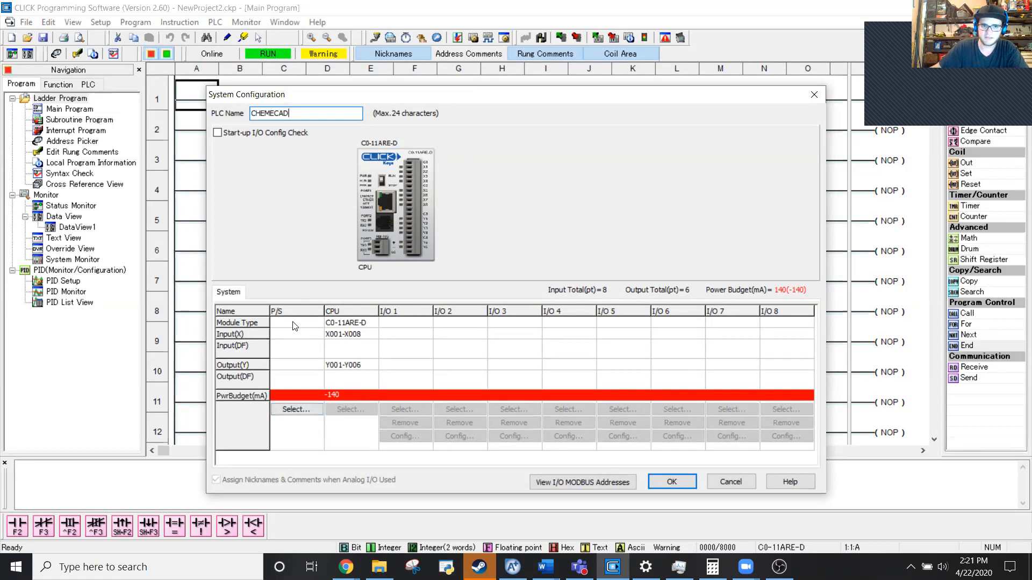
Step: Compare the C0-00AC, C0-01AC and External P/S power supply options and assign C0-01AC to the P/S slot
{"action": "left_click", "coordinate": [293, 409]}
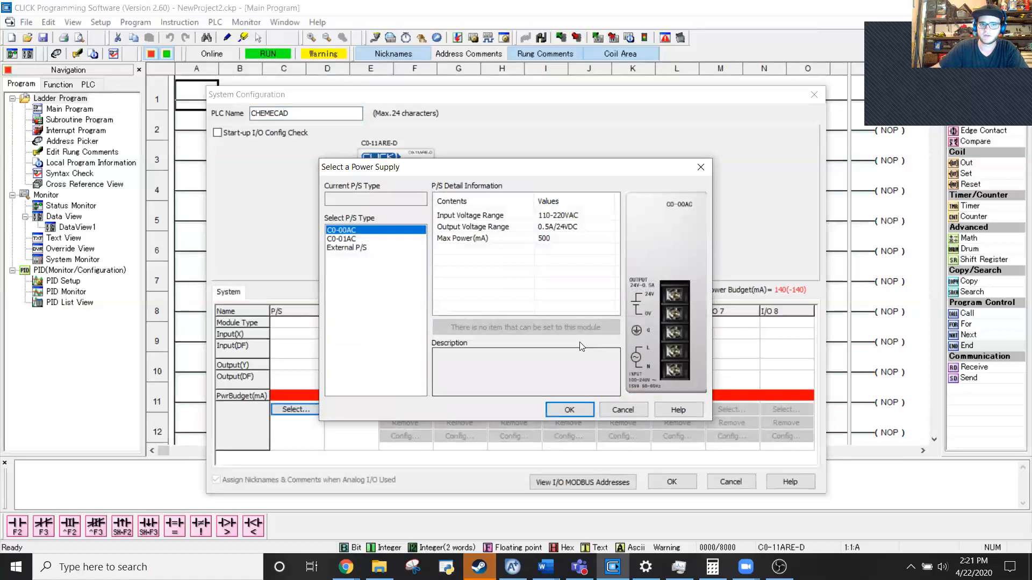
{"action": "left_click", "coordinate": [374, 239]}
{"action": "left_click", "coordinate": [379, 248]}
{"action": "left_click", "coordinate": [377, 236]}
{"action": "left_click", "coordinate": [386, 228]}
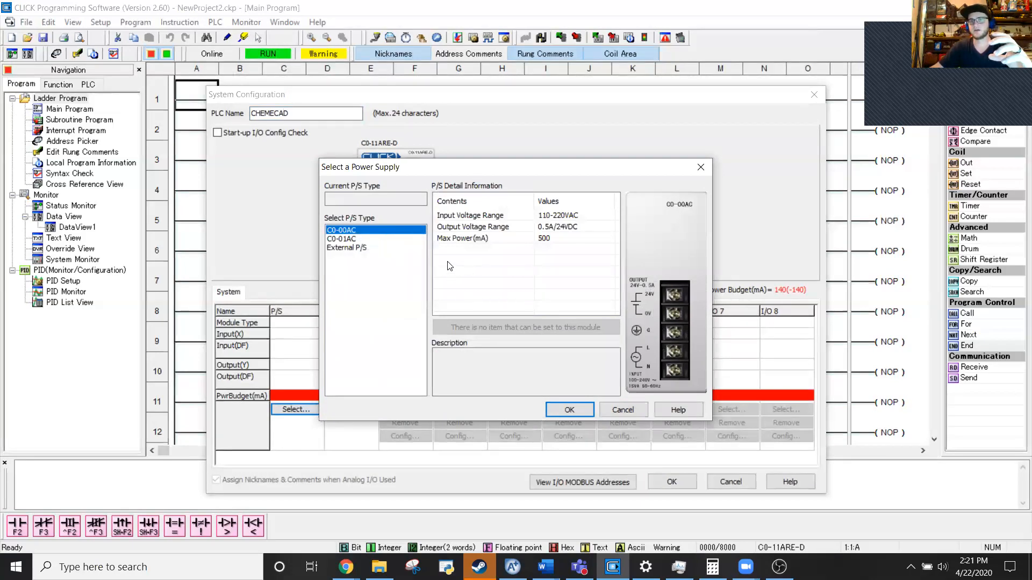
{"action": "left_click", "coordinate": [376, 239]}
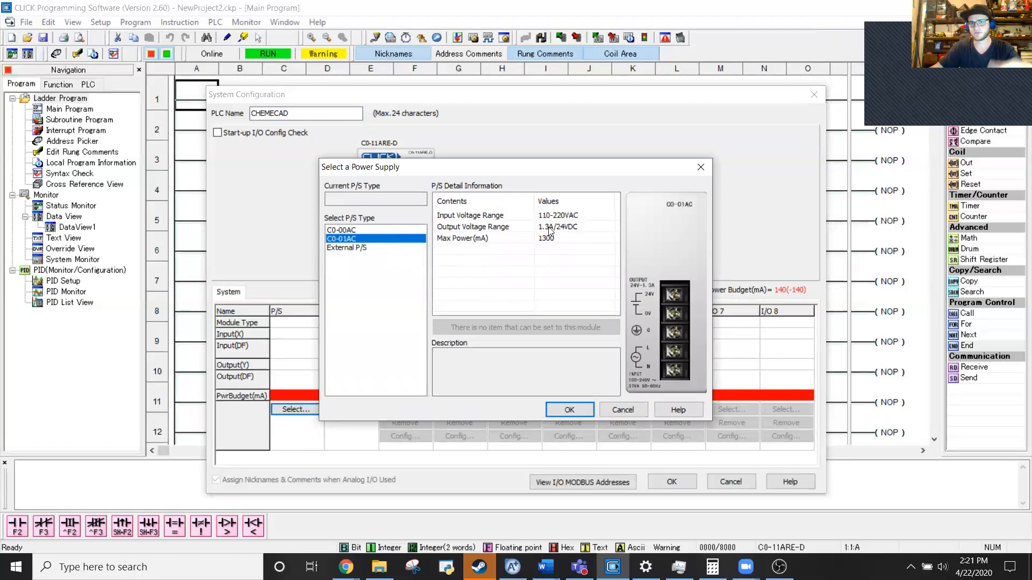
{"action": "left_click", "coordinate": [370, 249]}
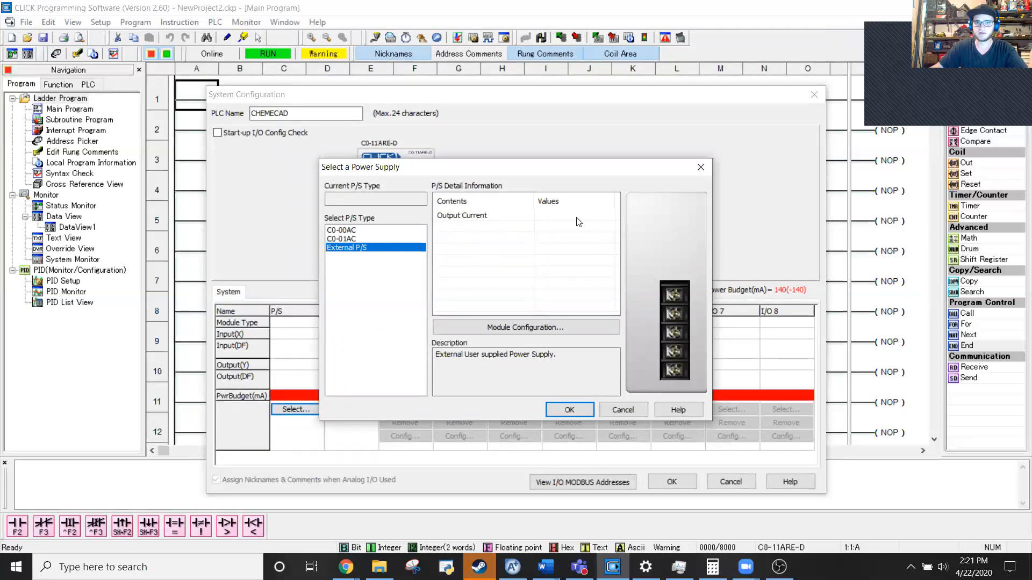
{"action": "left_click", "coordinate": [473, 215]}
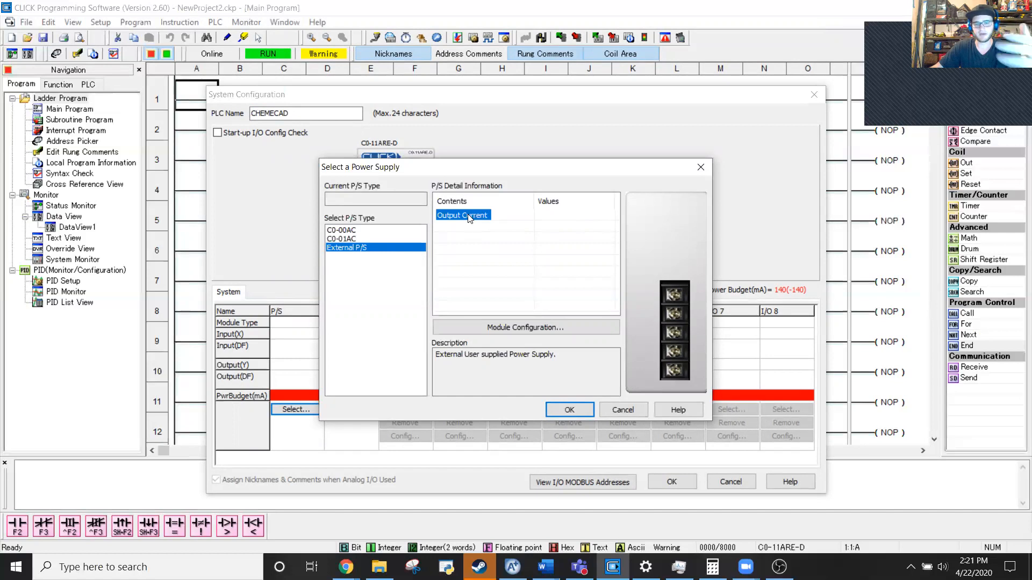
{"action": "left_click", "coordinate": [385, 241]}
{"action": "left_click", "coordinate": [390, 248]}
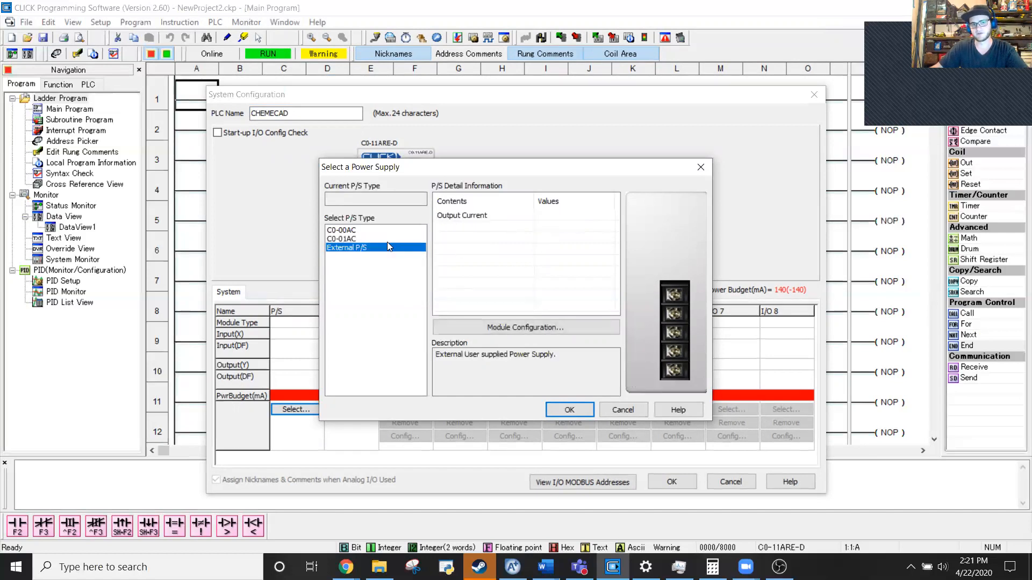
{"action": "left_click", "coordinate": [385, 240]}
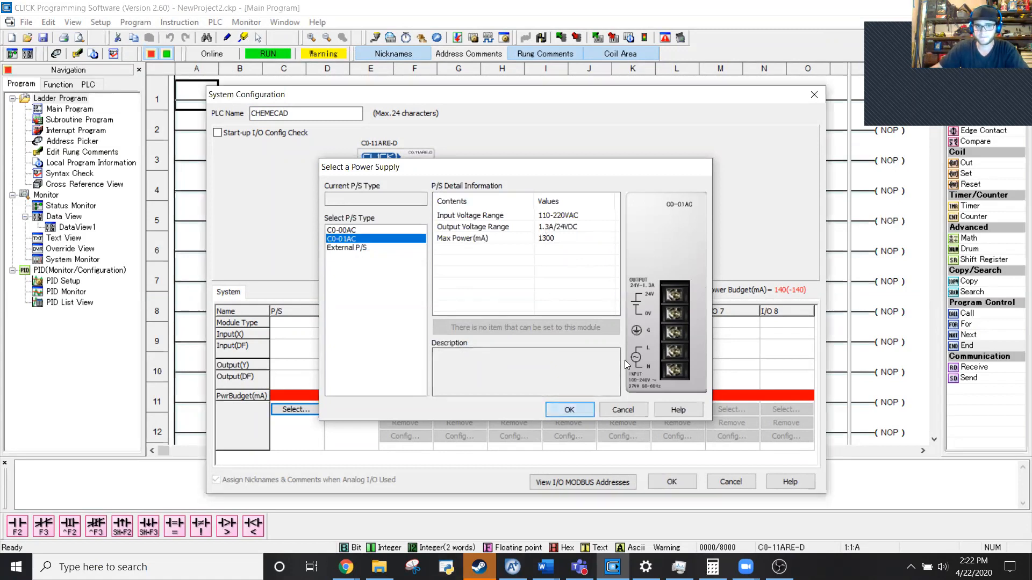
{"action": "key", "text": "Return"}
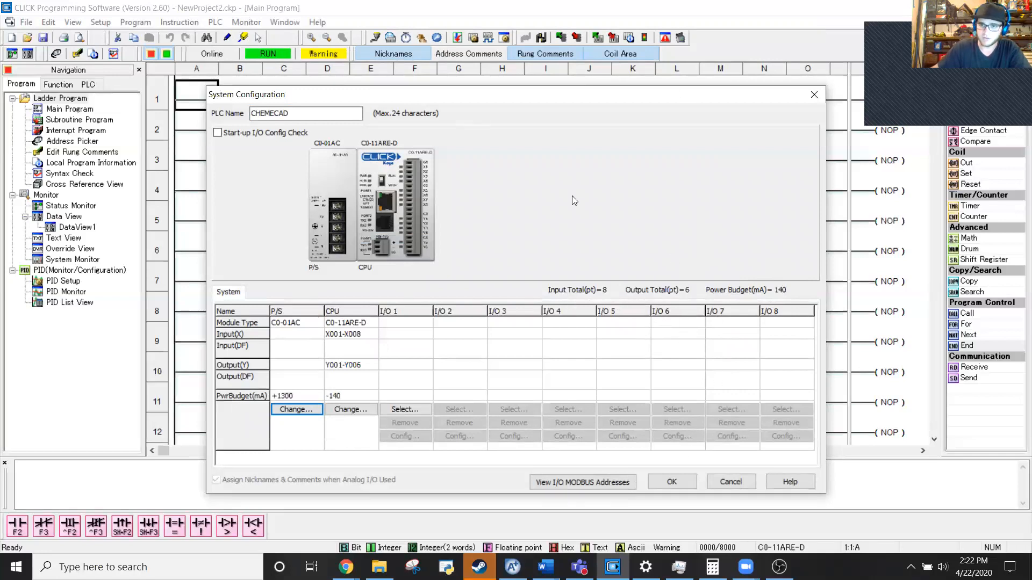
Step: Open the module selection for slot I/O 1 and bring the PLC slot rack layout spreadsheet into view beside it
{"action": "left_click", "coordinate": [405, 411]}
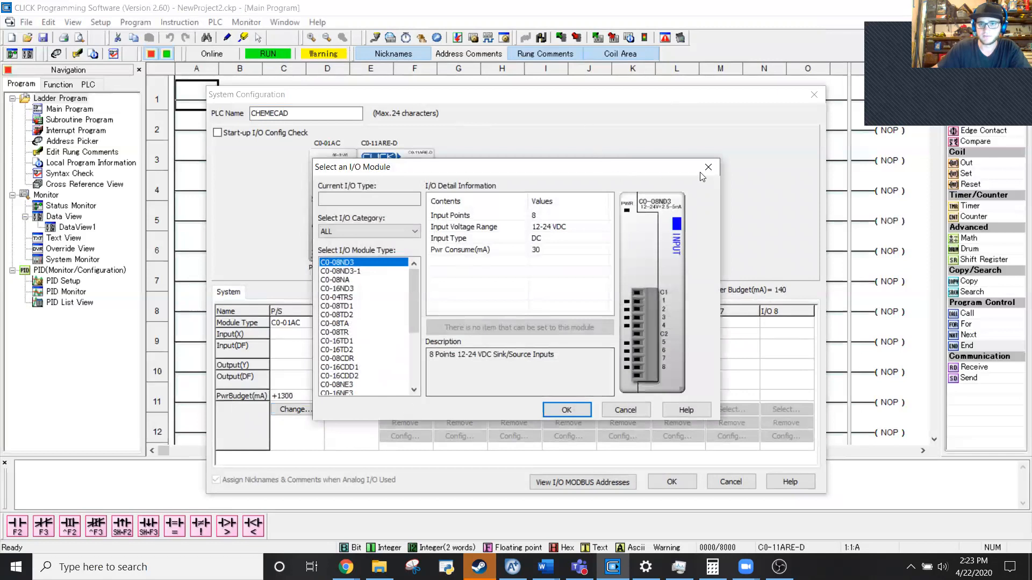
{"action": "left_click", "coordinate": [708, 168]}
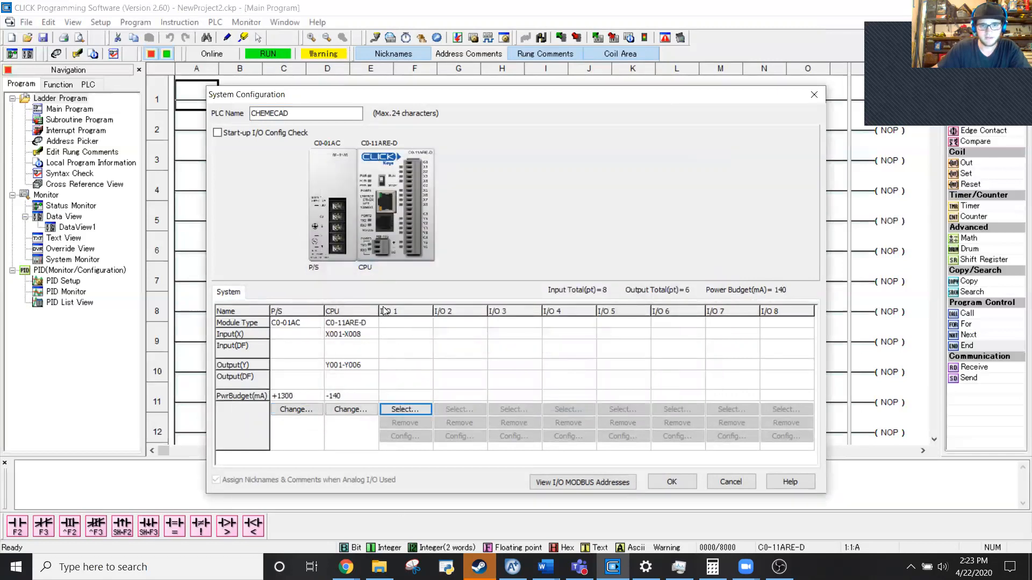
{"action": "left_click", "coordinate": [403, 410]}
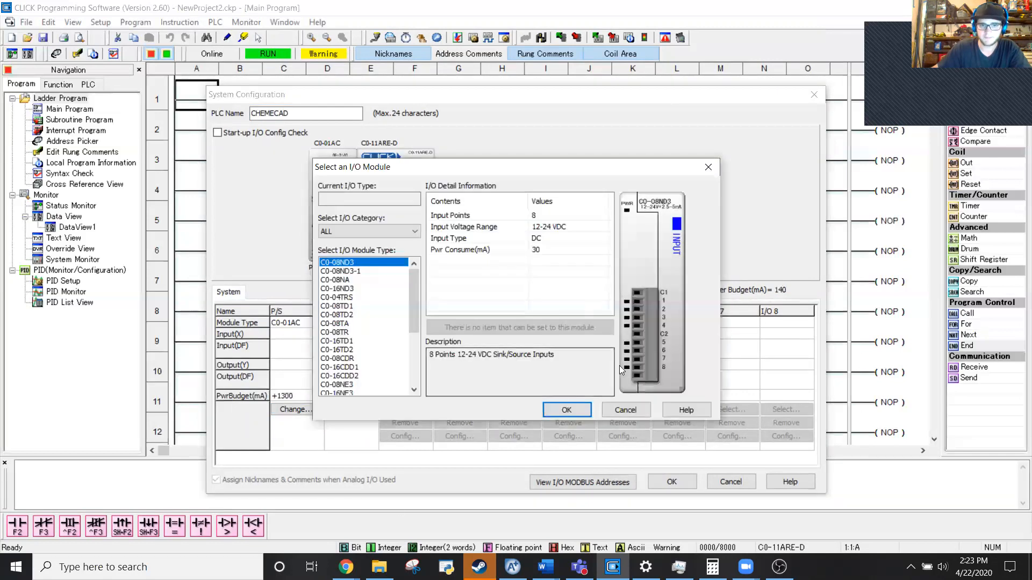
{"action": "left_click", "coordinate": [347, 567]}
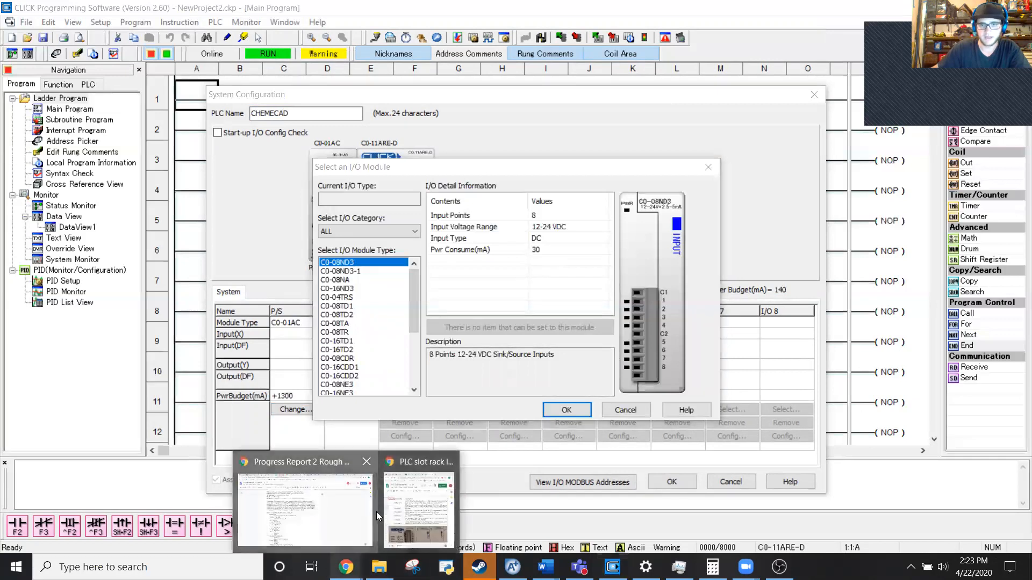
{"action": "left_click", "coordinate": [433, 521]}
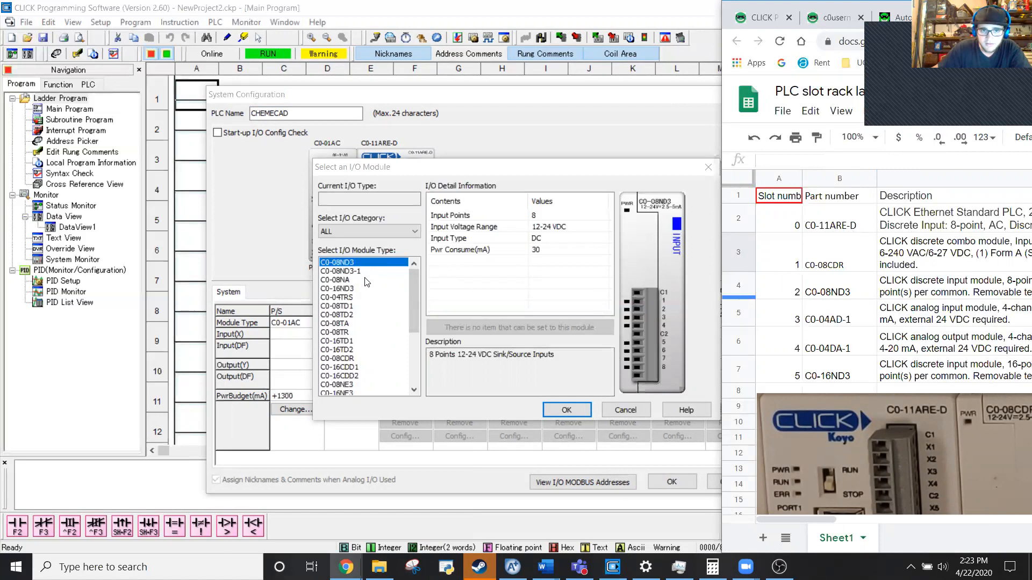
Step: Find the C0-08CDR combo module among the I/O module types and assign it to slot I/O 1
{"action": "left_click", "coordinate": [377, 323]}
{"action": "scroll", "coordinate": [379, 338], "scroll_direction": "down", "scroll_amount": 4}
{"action": "scroll", "coordinate": [381, 342], "scroll_direction": "up", "scroll_amount": 1}
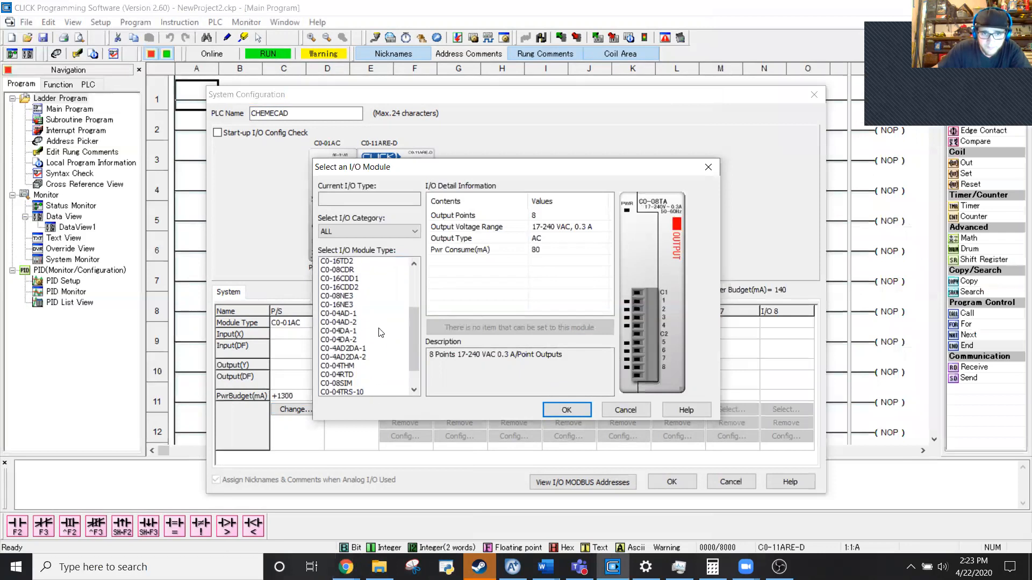
{"action": "scroll", "coordinate": [382, 335], "scroll_direction": "down", "scroll_amount": 1}
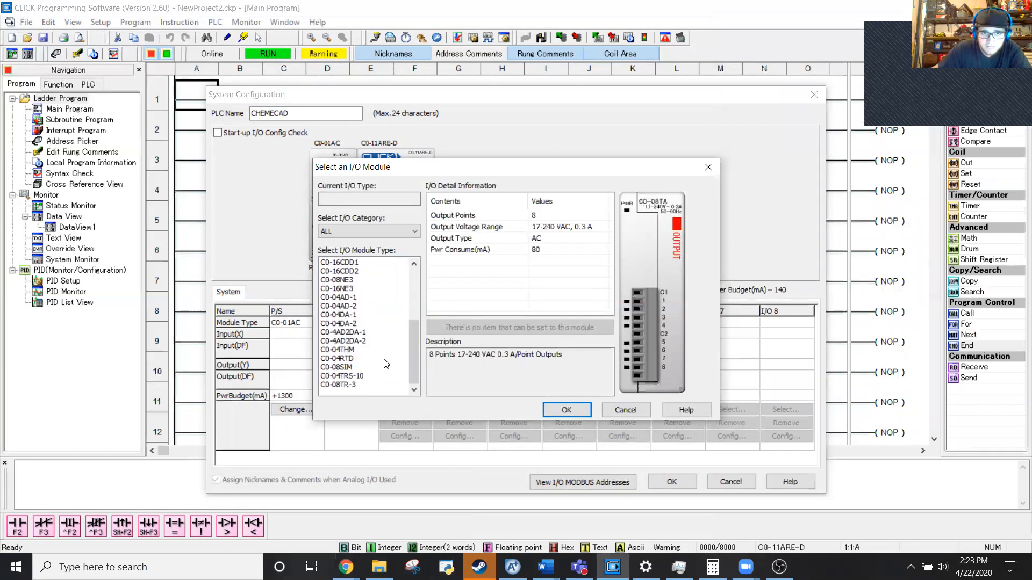
{"action": "scroll", "coordinate": [384, 363], "scroll_direction": "up", "scroll_amount": 3}
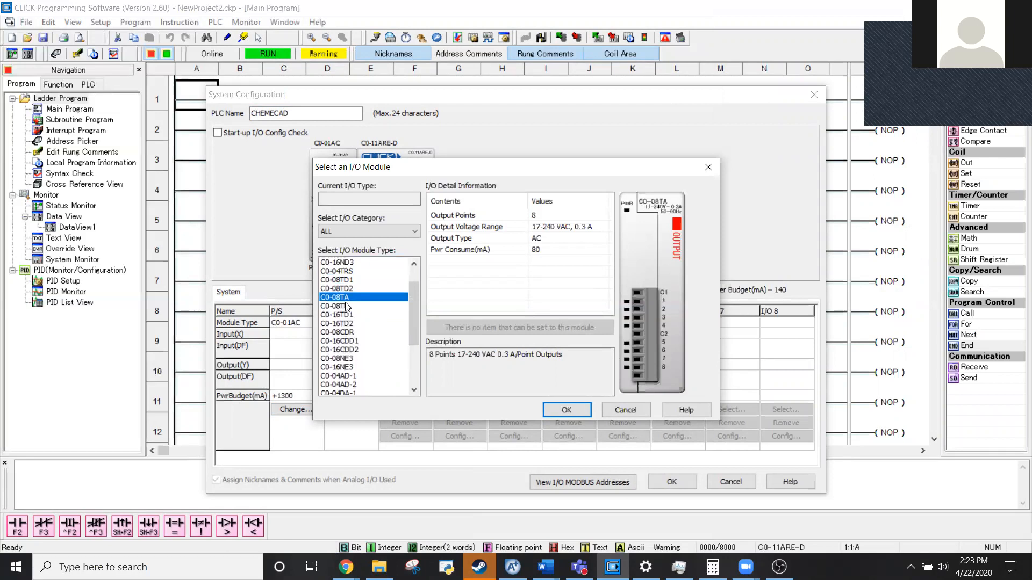
{"action": "left_click", "coordinate": [352, 334]}
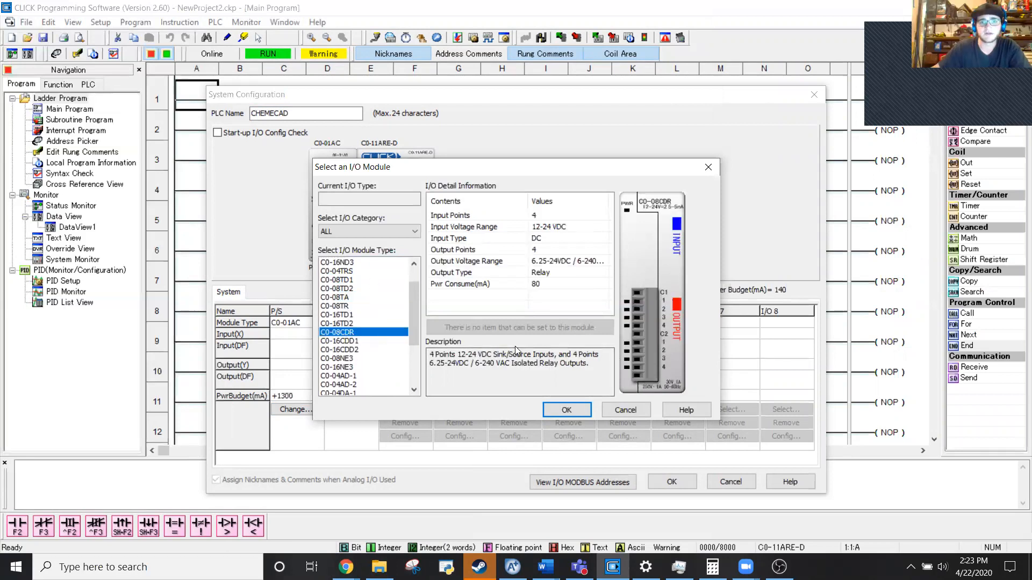
{"action": "left_click", "coordinate": [563, 415]}
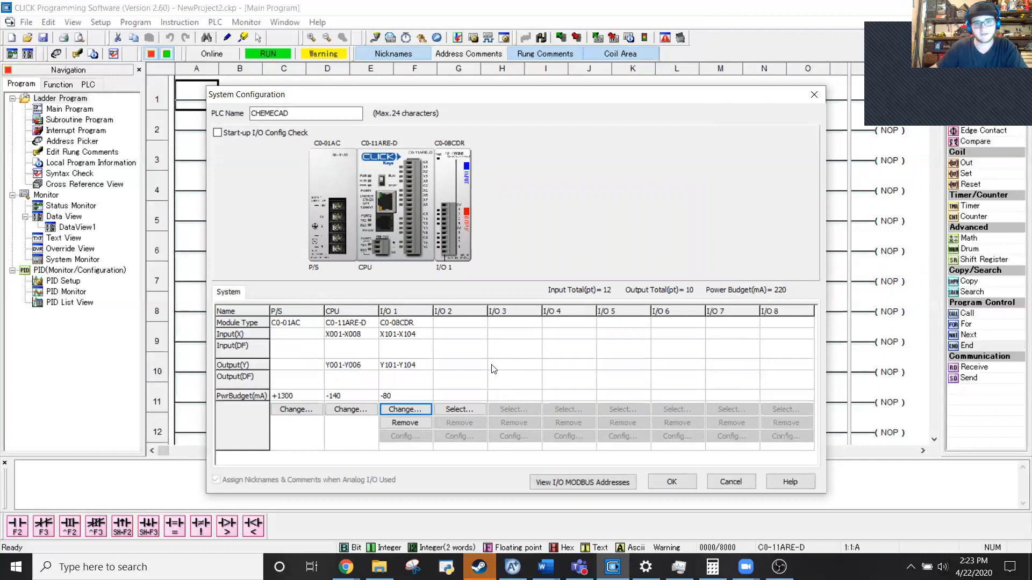
Step: Open the module selection for slot I/O 2 and look up its part number in the PLC slot rack layout spreadsheet
{"action": "left_click", "coordinate": [473, 409]}
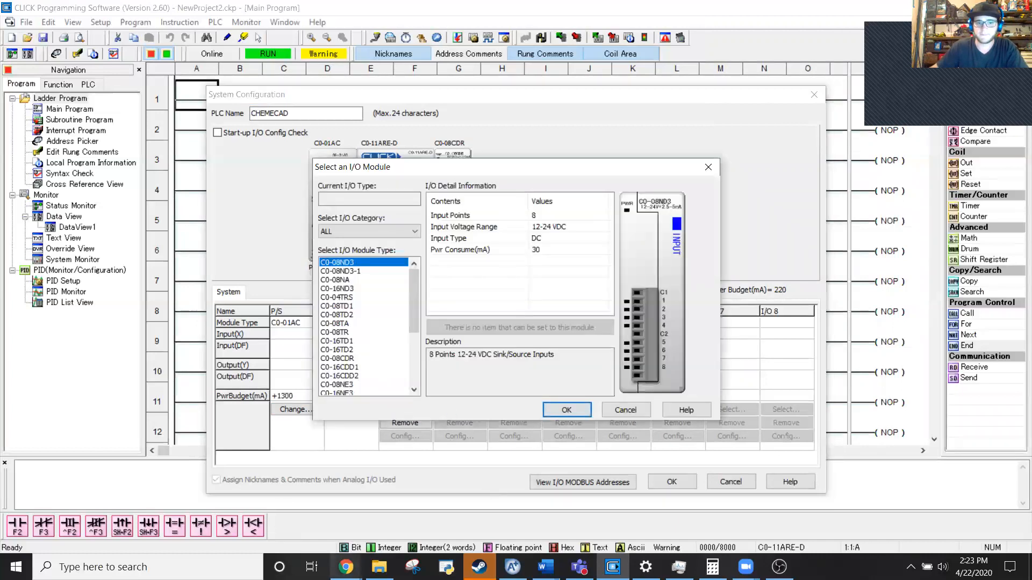
{"action": "mouse_move", "coordinate": [346, 567]}
{"action": "left_click", "coordinate": [419, 503]}
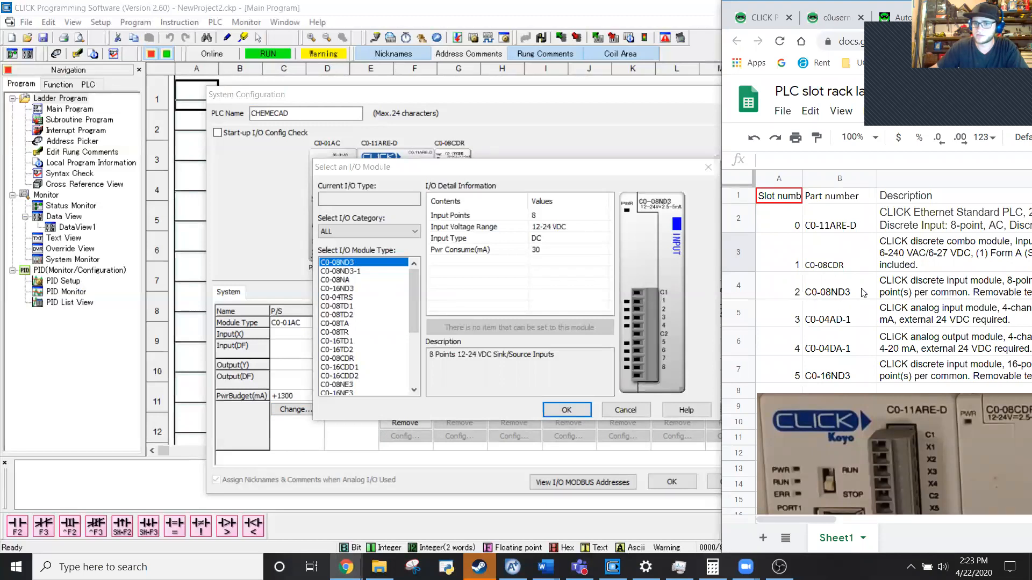
Step: Compare the C0-08ND3, C0-08ND3-1 and C0-08NA input modules and assign C0-08ND3 to slot I/O 2
{"action": "left_click", "coordinate": [384, 262]}
{"action": "left_click", "coordinate": [373, 274]}
{"action": "left_click", "coordinate": [342, 263]}
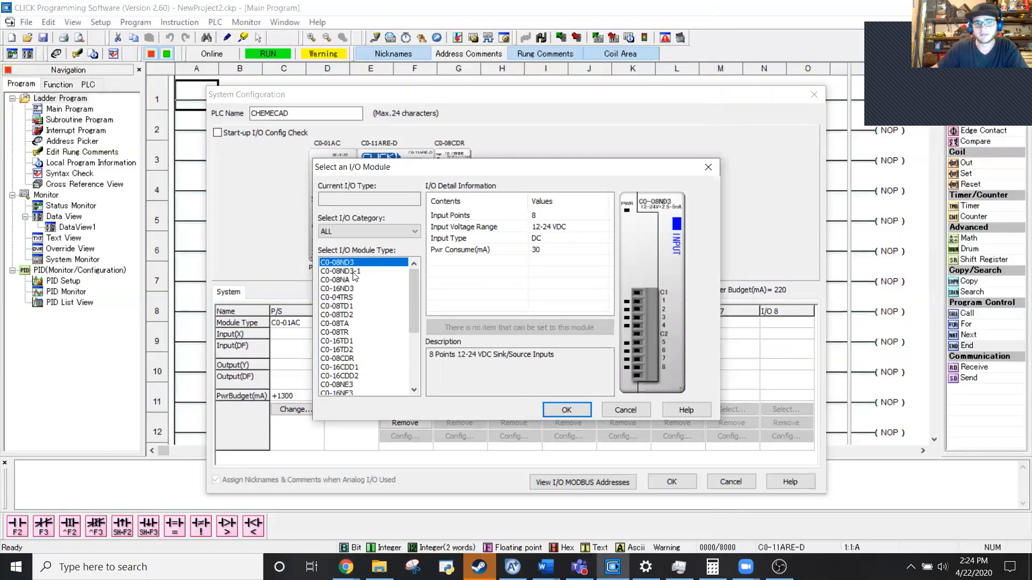
{"action": "left_click", "coordinate": [354, 272]}
{"action": "left_click", "coordinate": [359, 265]}
{"action": "left_click", "coordinate": [359, 273]}
{"action": "left_click", "coordinate": [362, 266]}
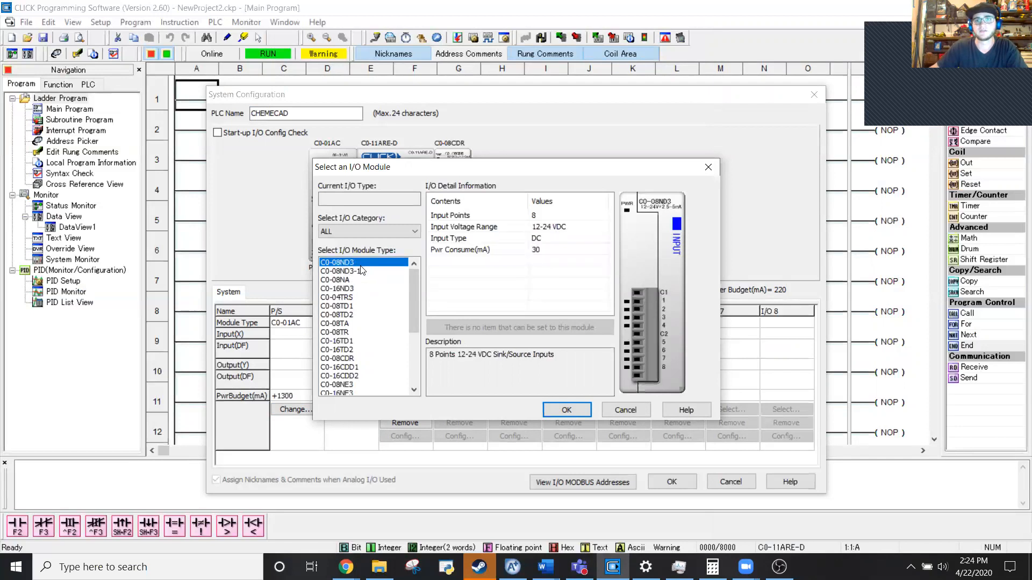
{"action": "left_click", "coordinate": [358, 280]}
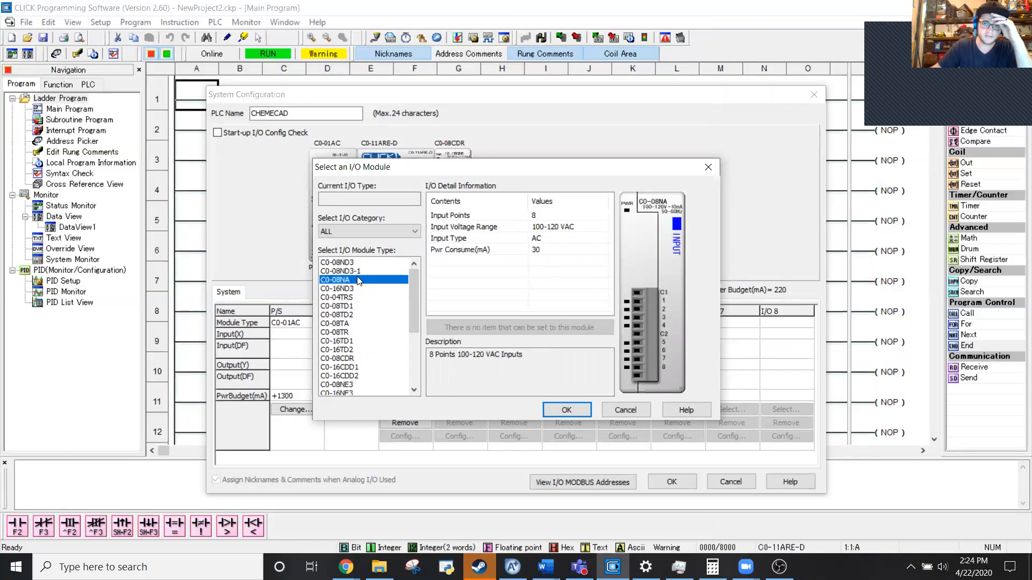
{"action": "left_click", "coordinate": [365, 272]}
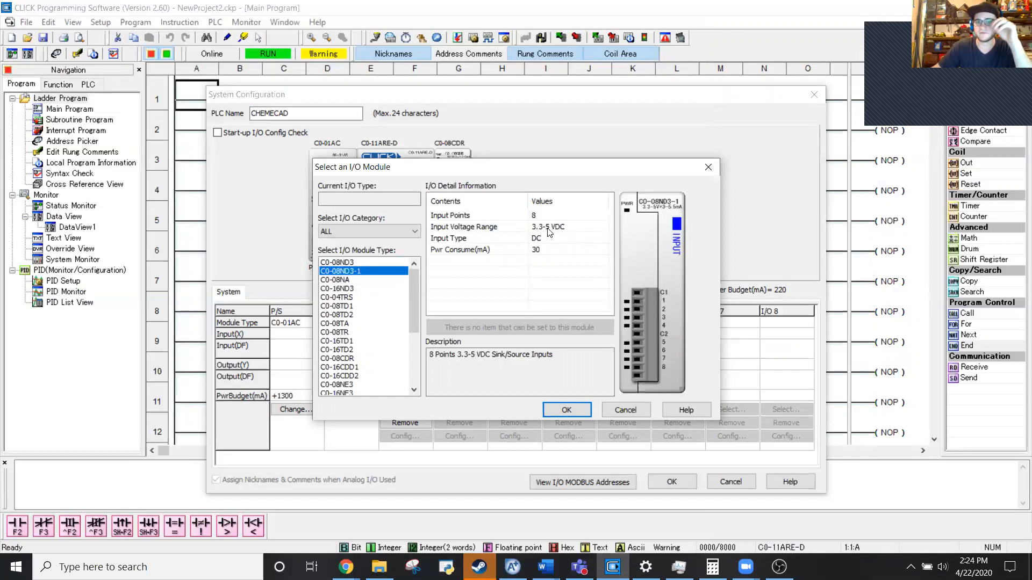
{"action": "left_click", "coordinate": [347, 262]}
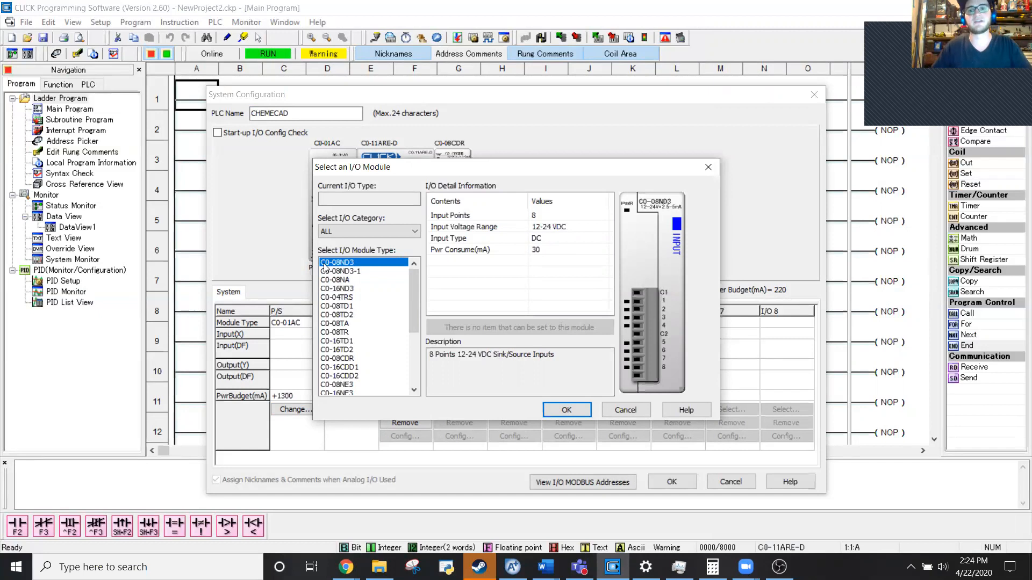
{"action": "left_click", "coordinate": [565, 411]}
Step: Open the module selection for slot I/O 3, check the spreadsheet for its part number and choose C0-04AD-1
{"action": "left_click", "coordinate": [512, 406]}
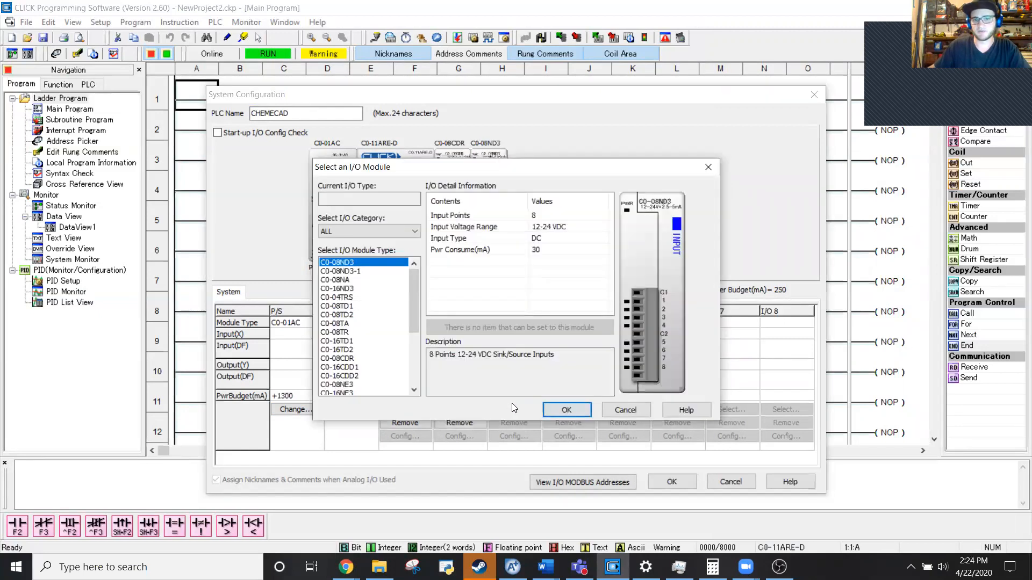
{"action": "mouse_move", "coordinate": [346, 567]}
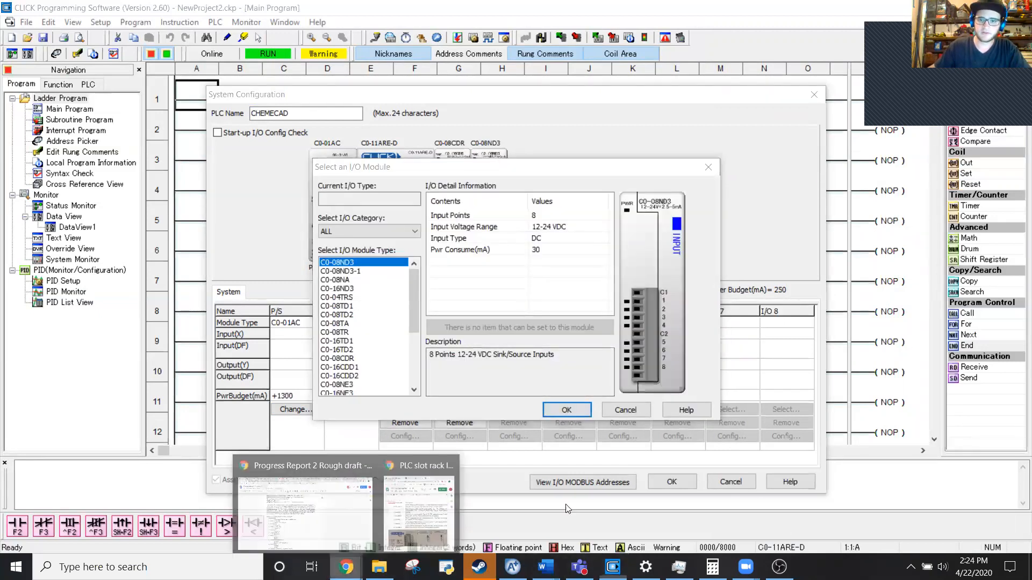
{"action": "left_click", "coordinate": [420, 521]}
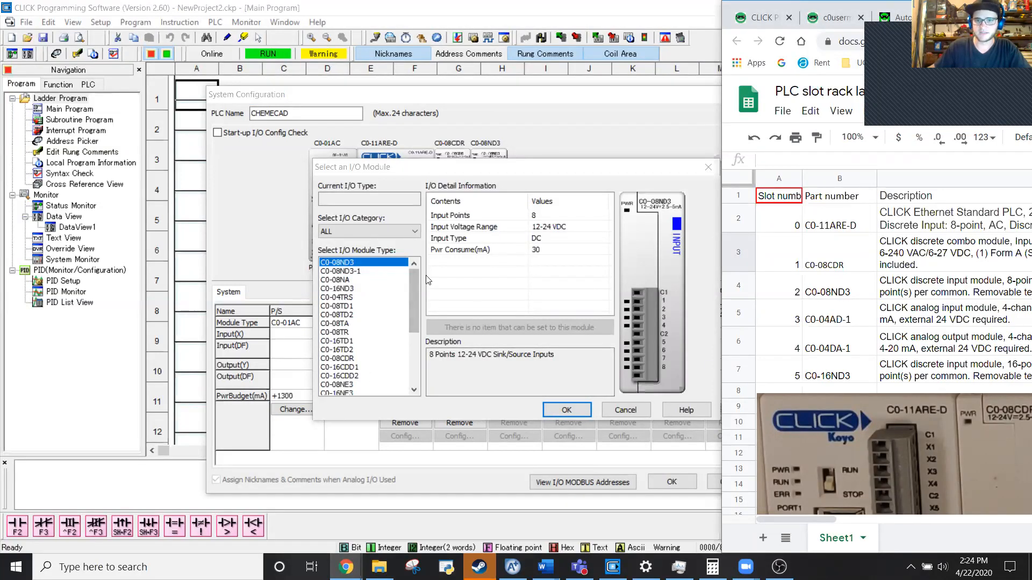
{"action": "left_click_drag", "start_coordinate": [414, 282], "coordinate": [413, 325]}
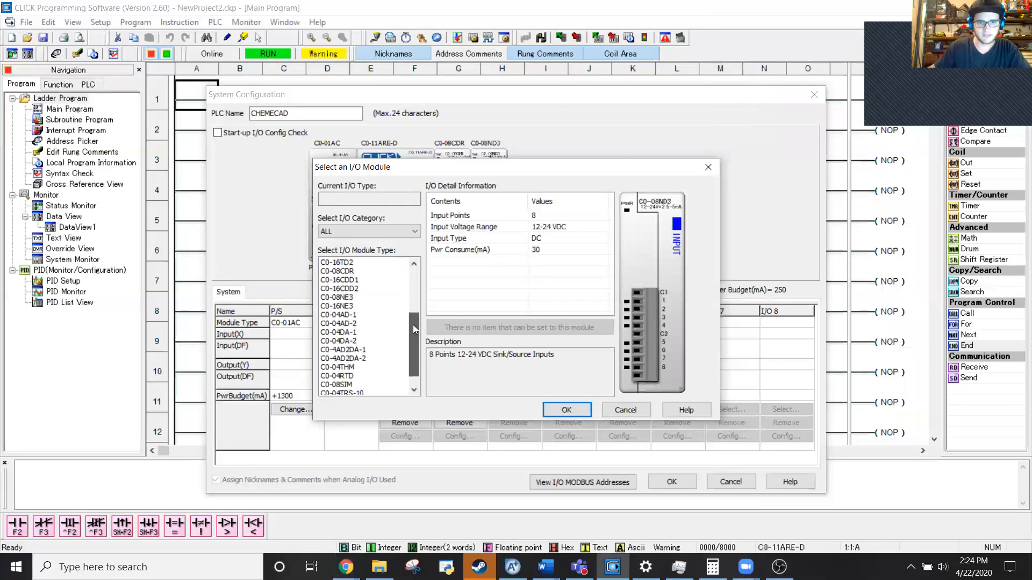
{"action": "left_click", "coordinate": [346, 568]}
{"action": "left_click", "coordinate": [422, 524]}
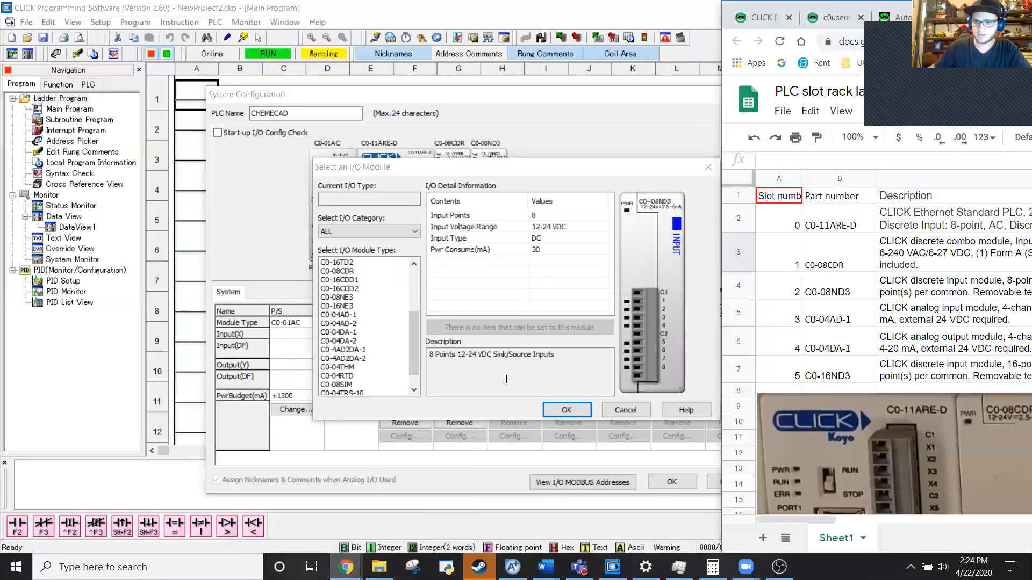
{"action": "left_click", "coordinate": [822, 324]}
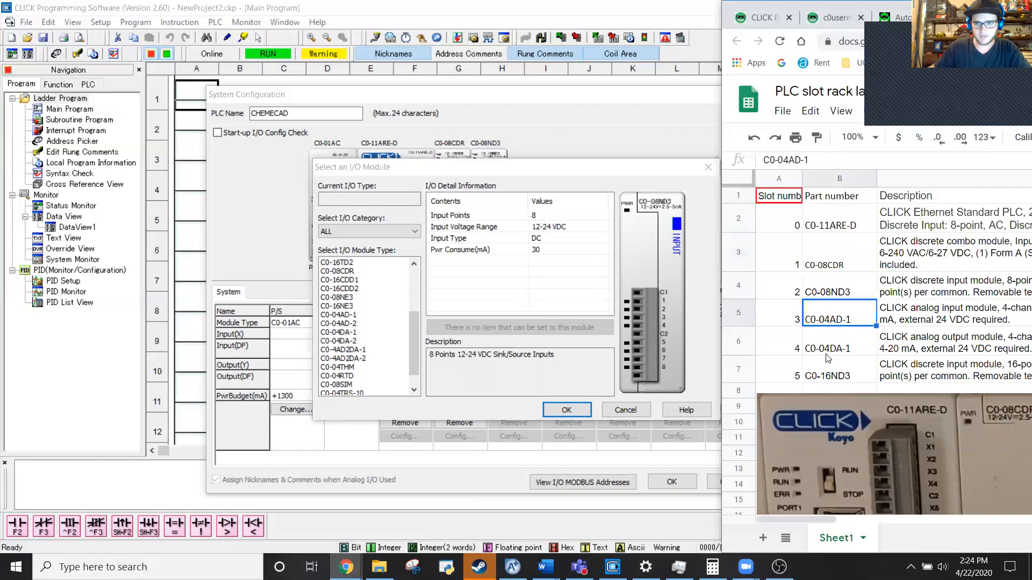
{"action": "left_click", "coordinate": [352, 316]}
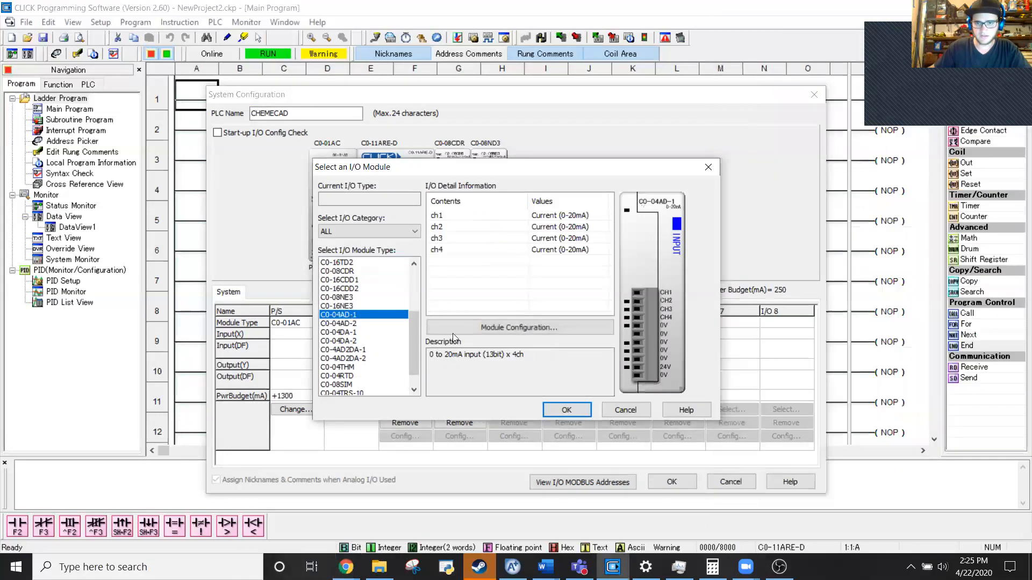
Step: Open the C0-04AD-1 channel settings, check CH1's scale range and assign DF1 as the CH1 data register
{"action": "left_click", "coordinate": [553, 411]}
{"action": "left_click", "coordinate": [563, 325]}
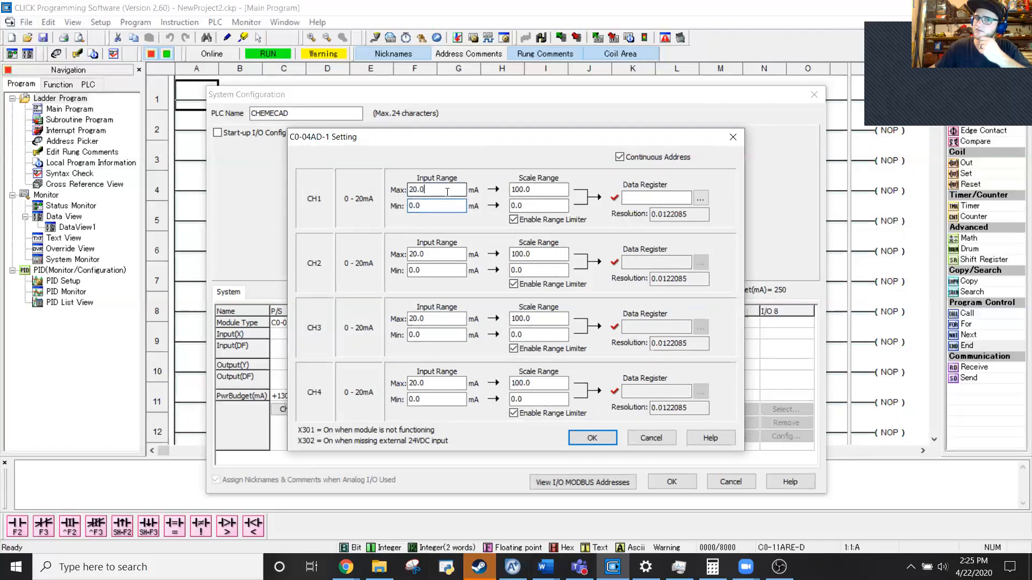
{"action": "left_click", "coordinate": [533, 203]}
{"action": "left_click", "coordinate": [540, 190]}
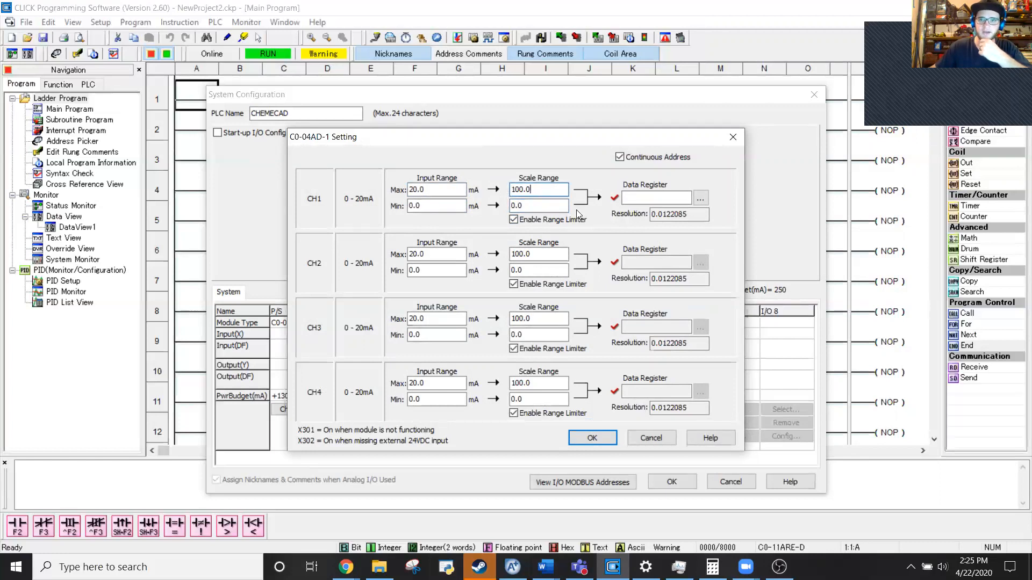
{"action": "left_click", "coordinate": [699, 199]}
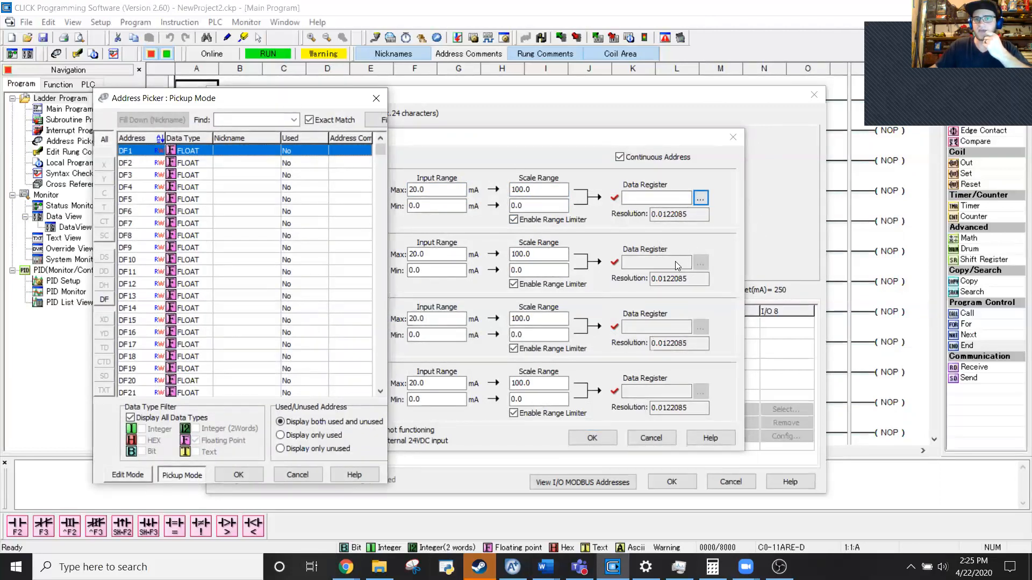
{"action": "double_click", "coordinate": [138, 153]}
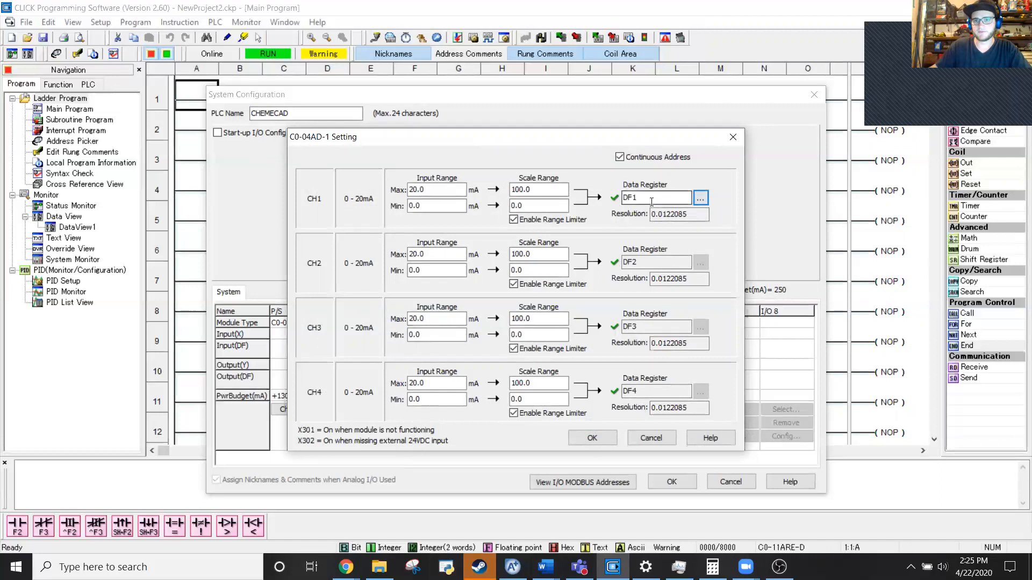
Step: Reselect DF1 as the CH1 data register and confirm the C0-04AD-1 module for slot I/O 3
{"action": "left_click", "coordinate": [700, 199]}
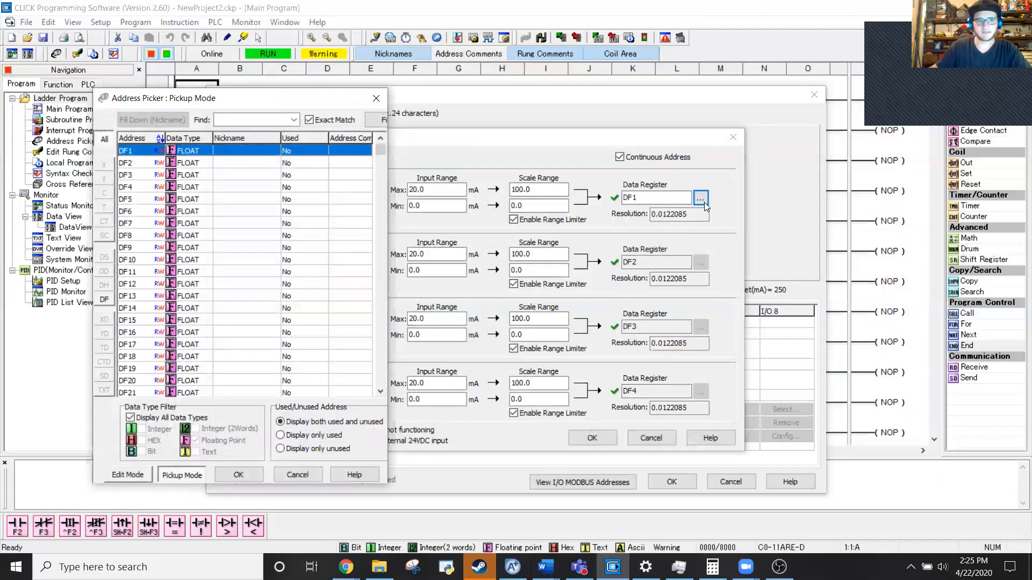
{"action": "double_click", "coordinate": [142, 155]}
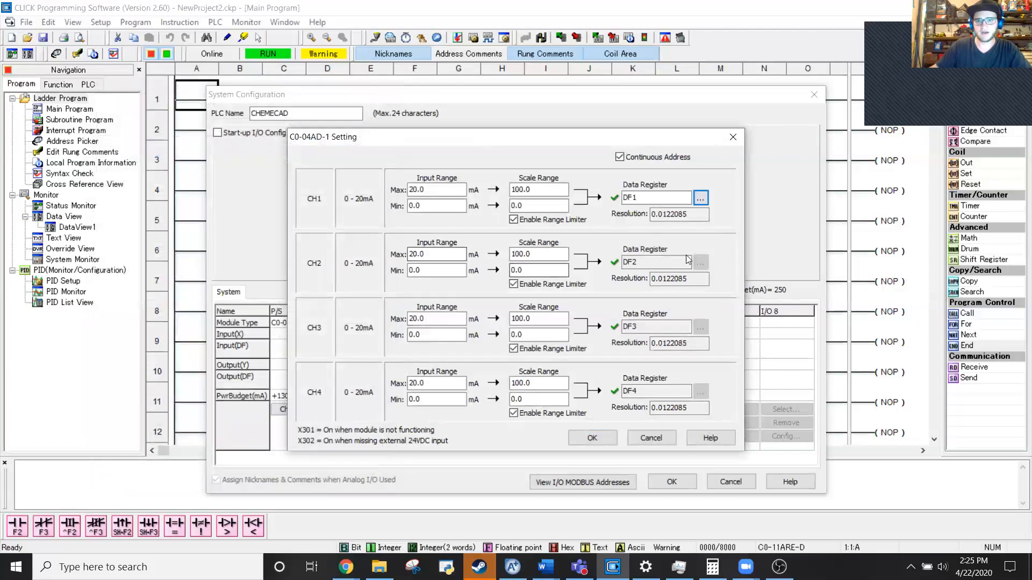
{"action": "left_click", "coordinate": [602, 442]}
{"action": "left_click", "coordinate": [566, 411]}
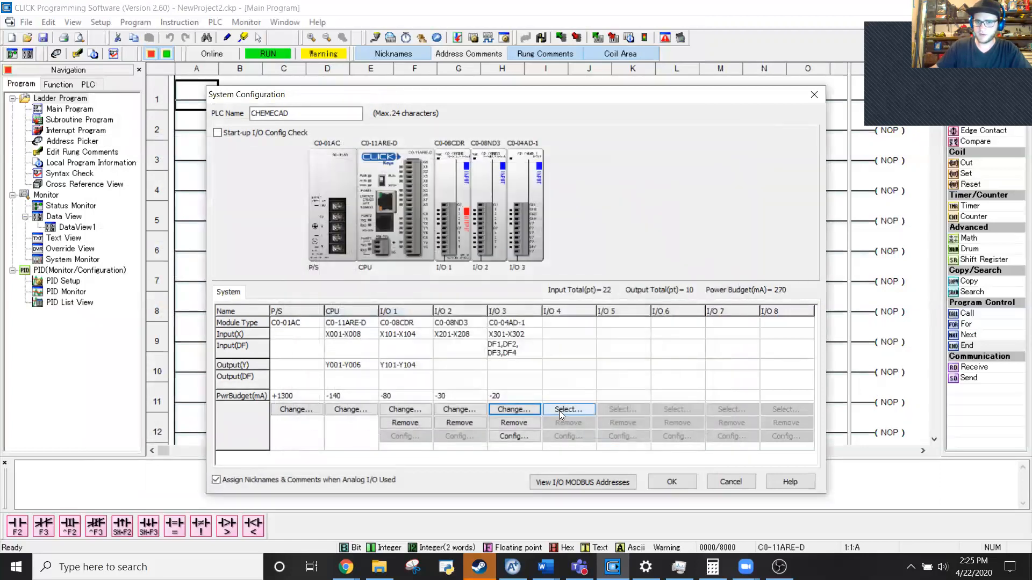
{"action": "left_click", "coordinate": [508, 436]}
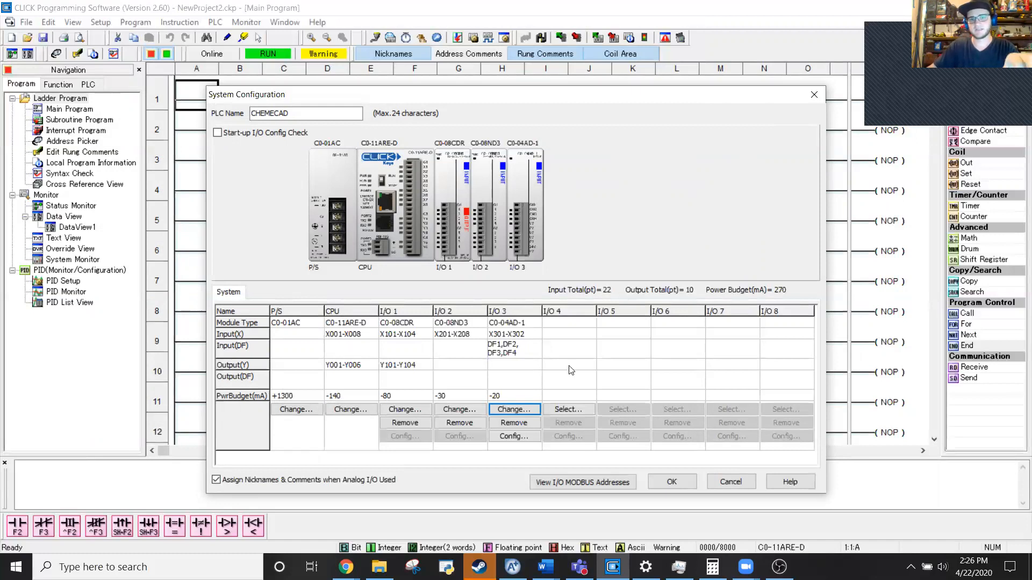
Step: Look up slot 4's part number in the spreadsheet, choose C0-04DA-1 for slot I/O 4 and proceed to its channel settings
{"action": "left_click", "coordinate": [562, 409]}
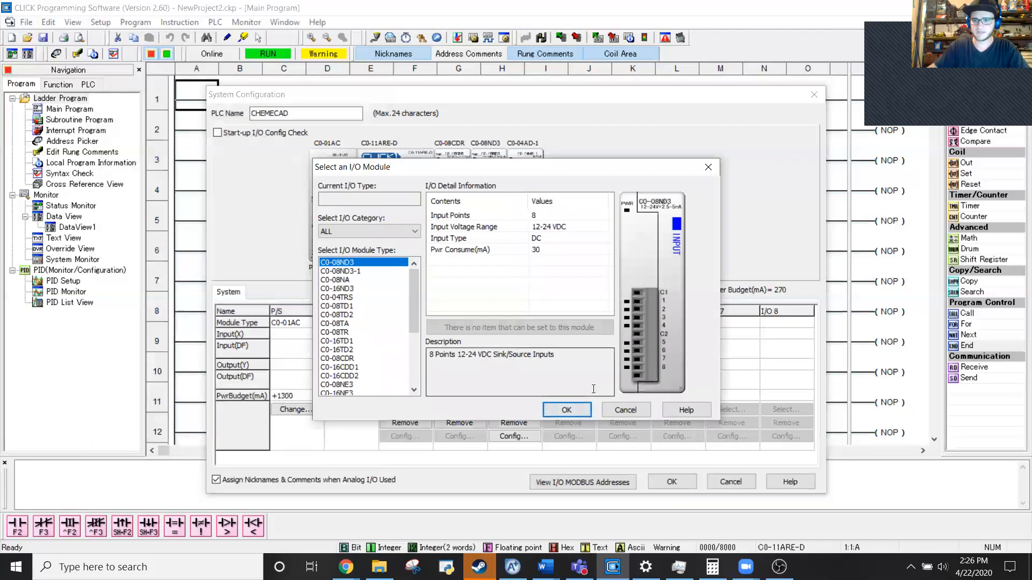
{"action": "left_click", "coordinate": [347, 567]}
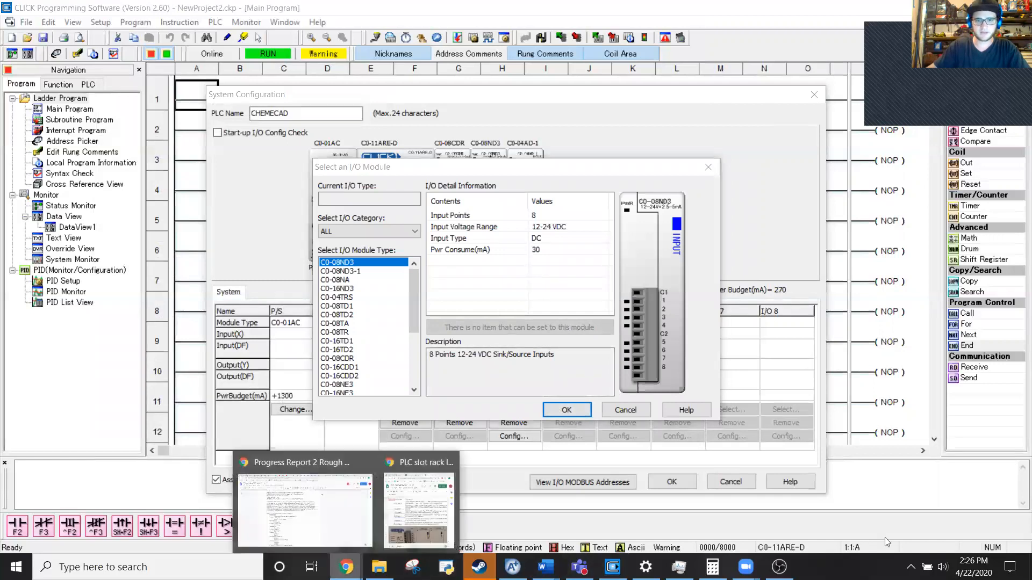
{"action": "left_click", "coordinate": [391, 514]}
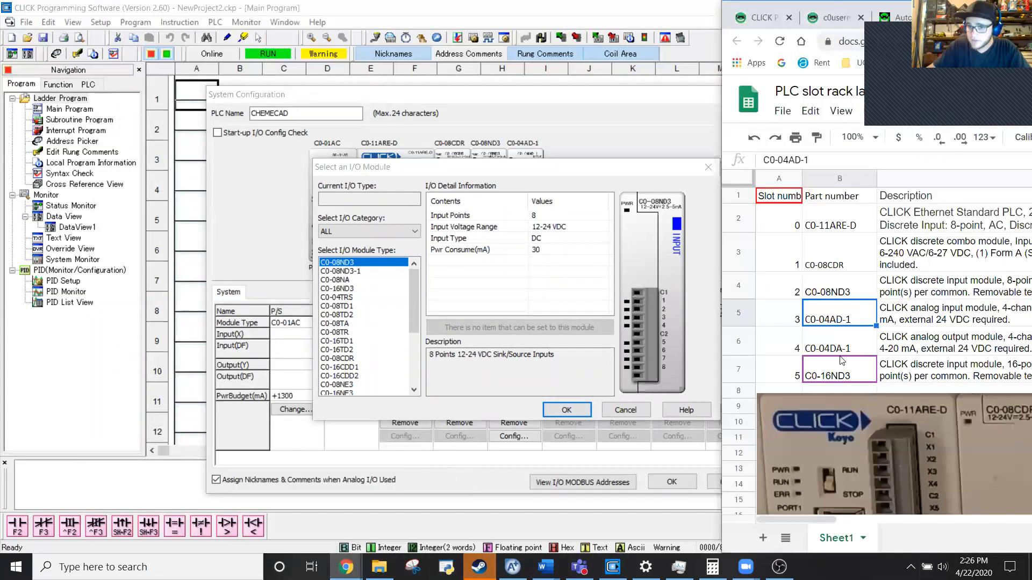
{"action": "left_click_drag", "start_coordinate": [407, 302], "coordinate": [410, 335]}
{"action": "left_click", "coordinate": [355, 359]}
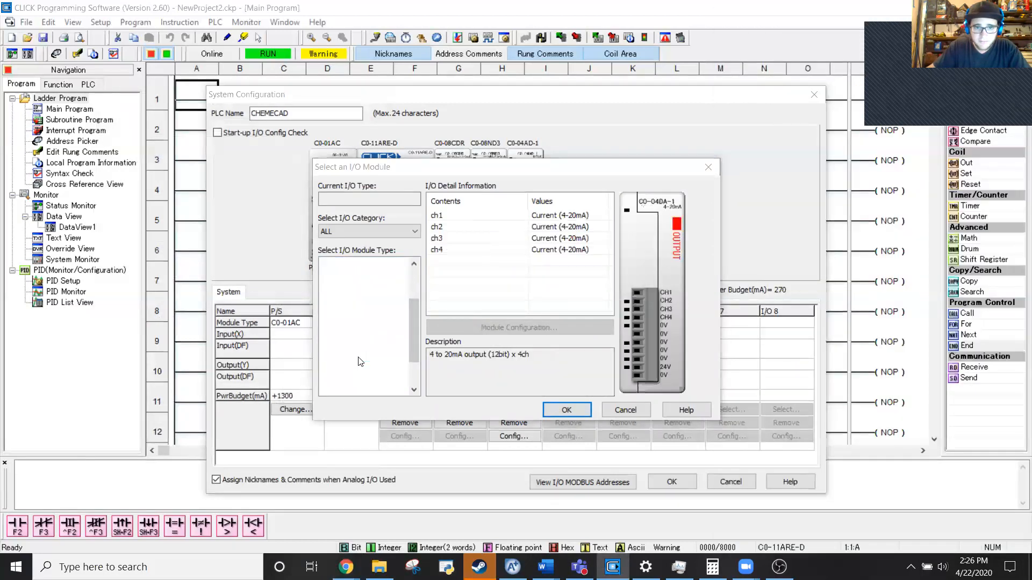
{"action": "left_click", "coordinate": [567, 409]}
Step: Assign DF5 as the C0-04DA-1 CH1 data register and check CH1's scale range and output range
{"action": "left_click", "coordinate": [480, 197]}
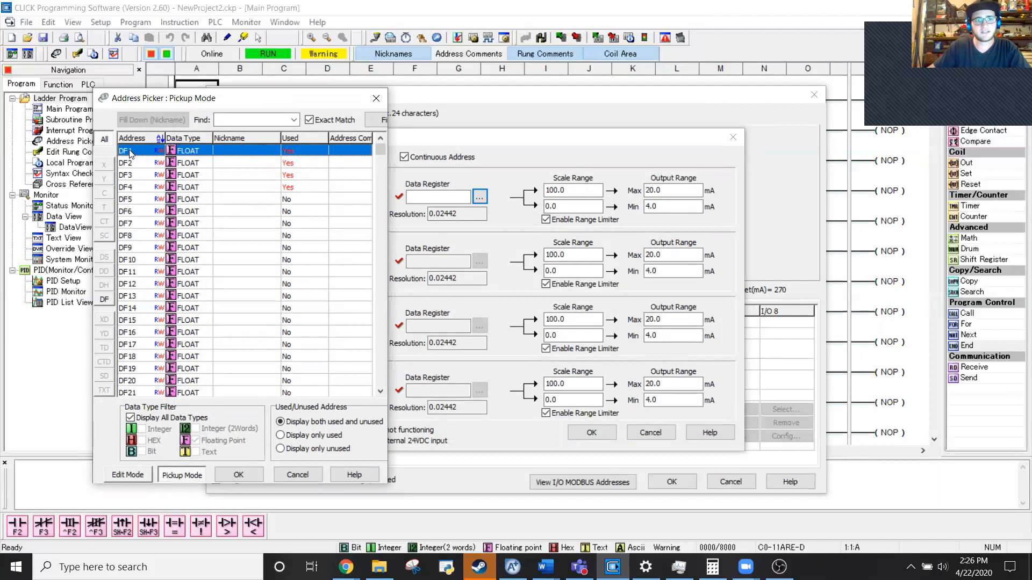
{"action": "double_click", "coordinate": [131, 200]}
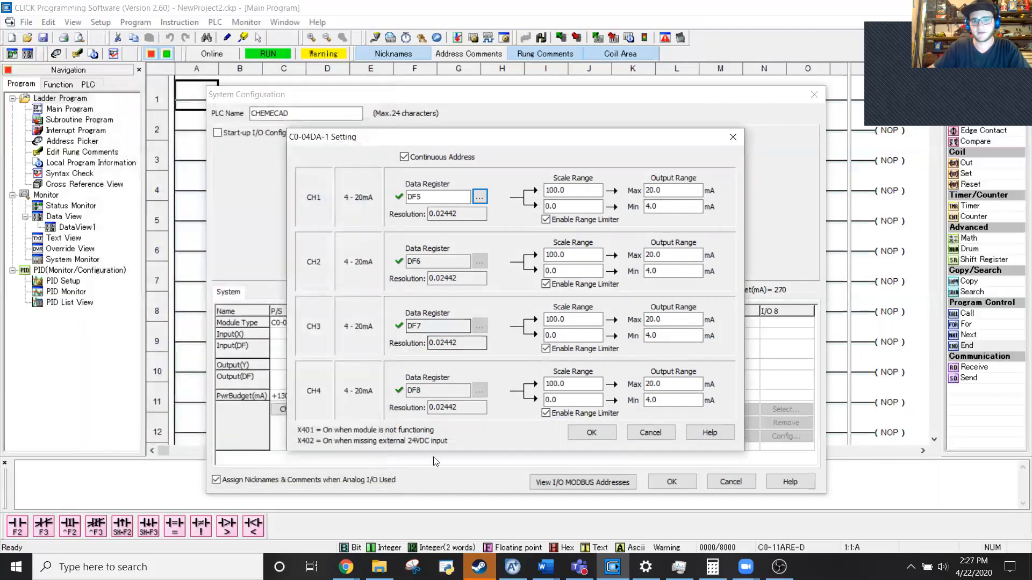
{"action": "left_click", "coordinate": [579, 205]}
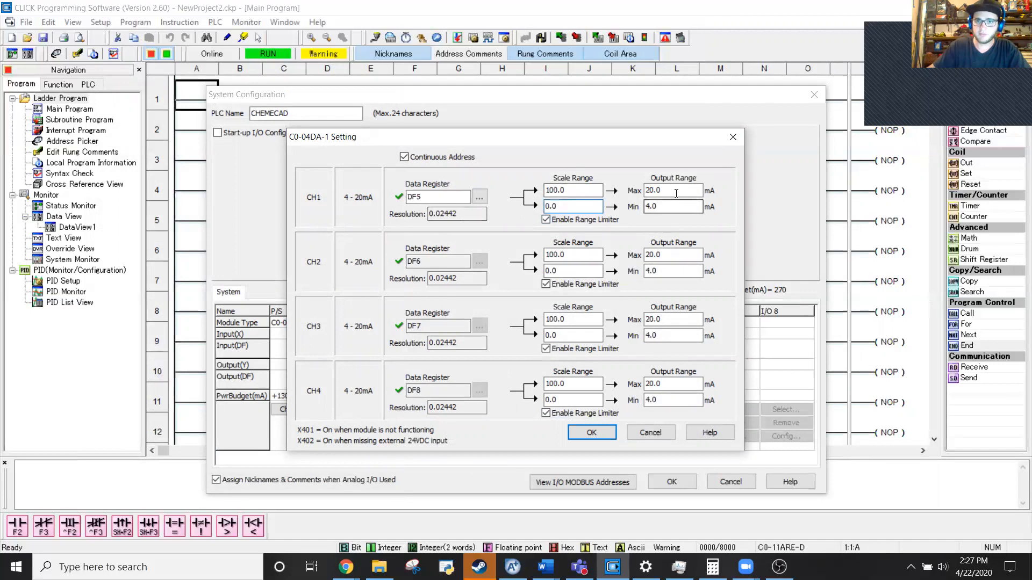
{"action": "left_click", "coordinate": [676, 194]}
{"action": "left_click", "coordinate": [679, 206]}
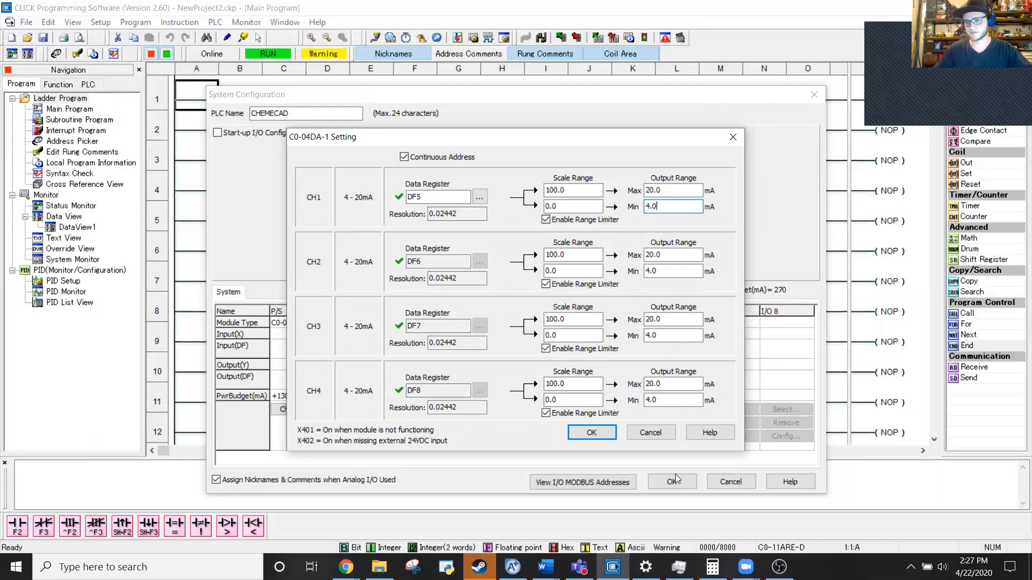
Step: Confirm the C0-04DA-1 channel settings and the module choice for slot I/O 4
{"action": "left_click", "coordinate": [605, 432]}
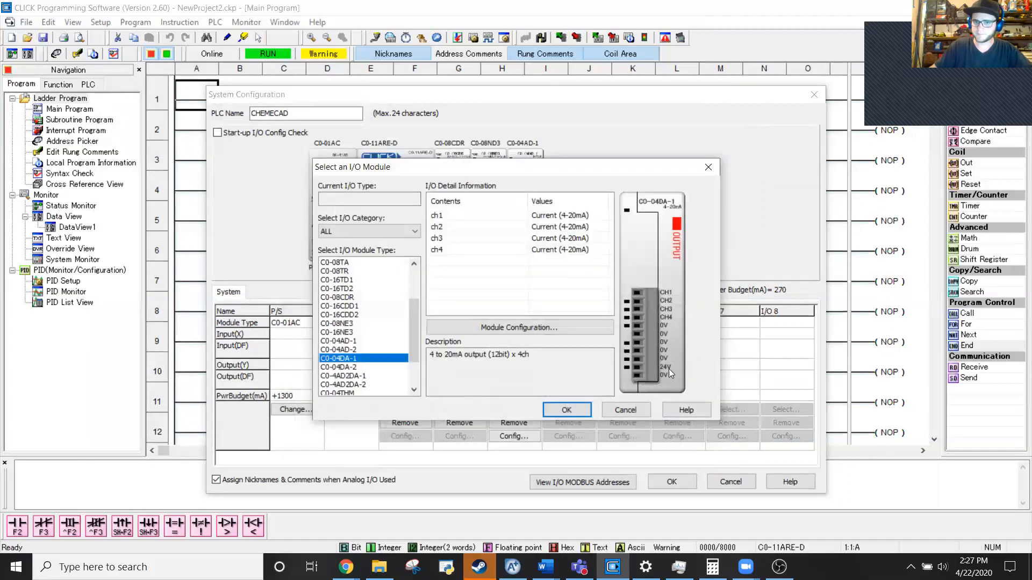
{"action": "left_click", "coordinate": [619, 410]}
Step: Look up slot 5's part number in the spreadsheet and assign the C0-16ND3 module to slot I/O 5
{"action": "mouse_move", "coordinate": [346, 567]}
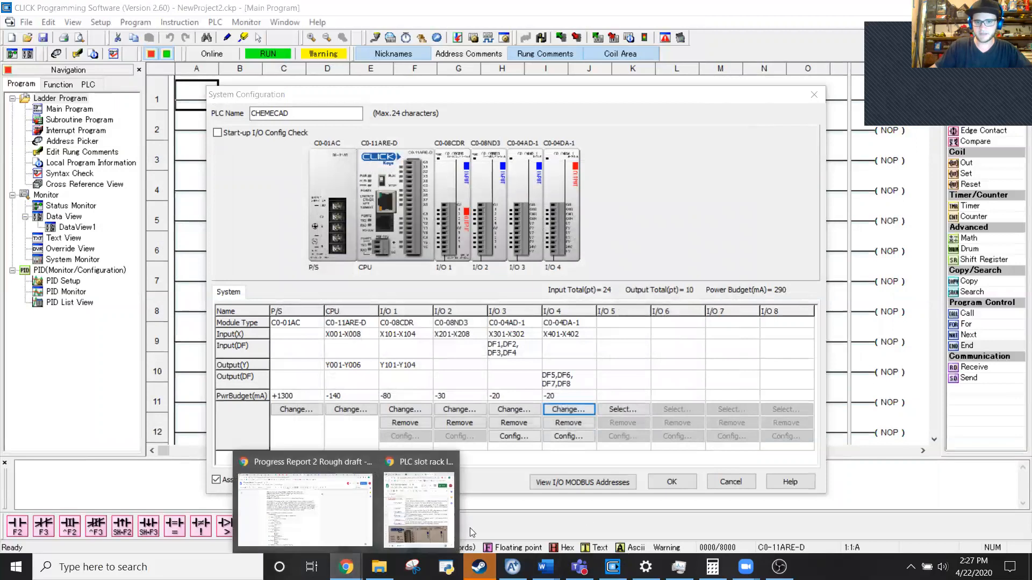
{"action": "left_click", "coordinate": [419, 502]}
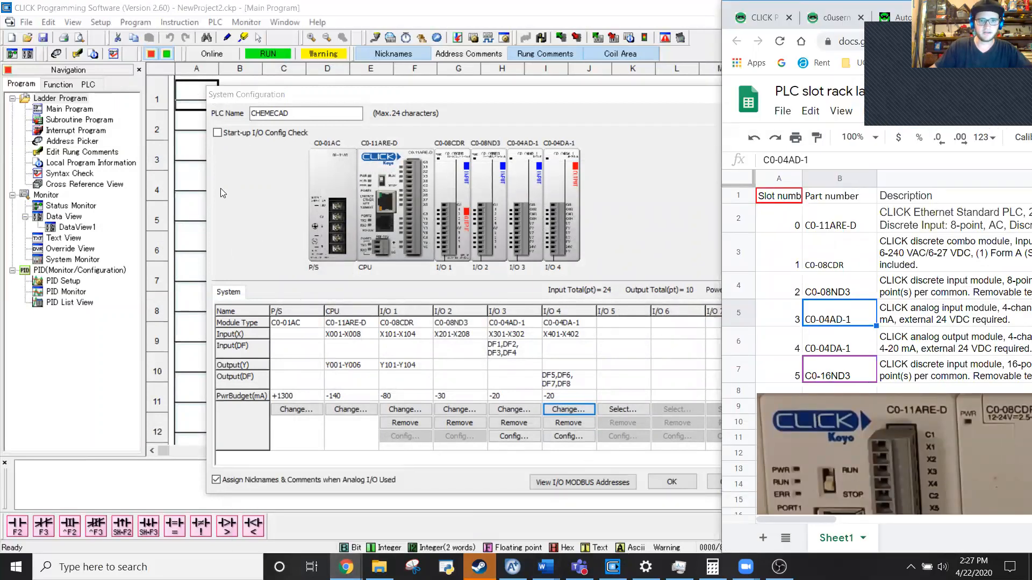
{"action": "left_click", "coordinate": [588, 457]}
{"action": "left_click", "coordinate": [613, 410]}
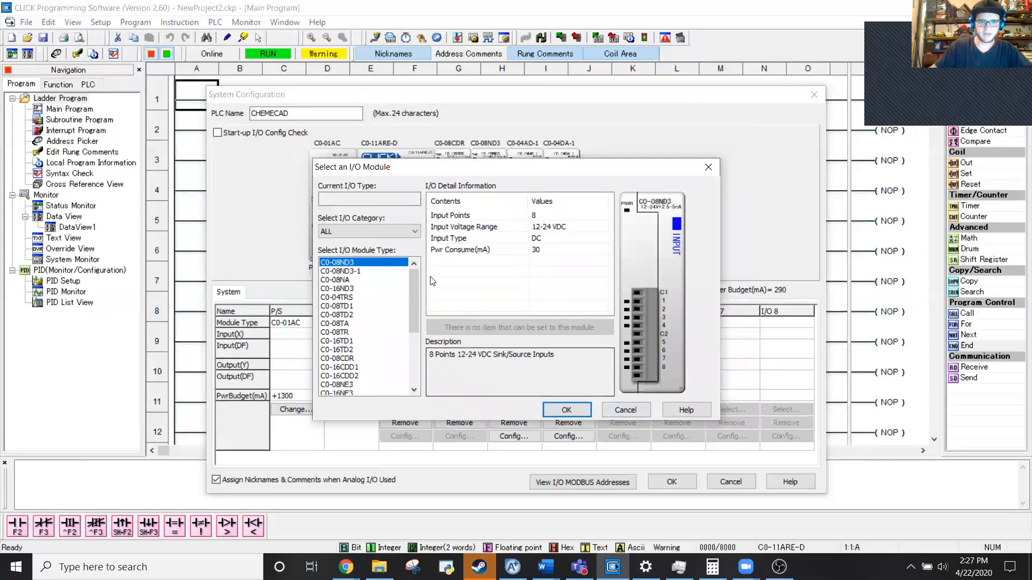
{"action": "left_click", "coordinate": [356, 289]}
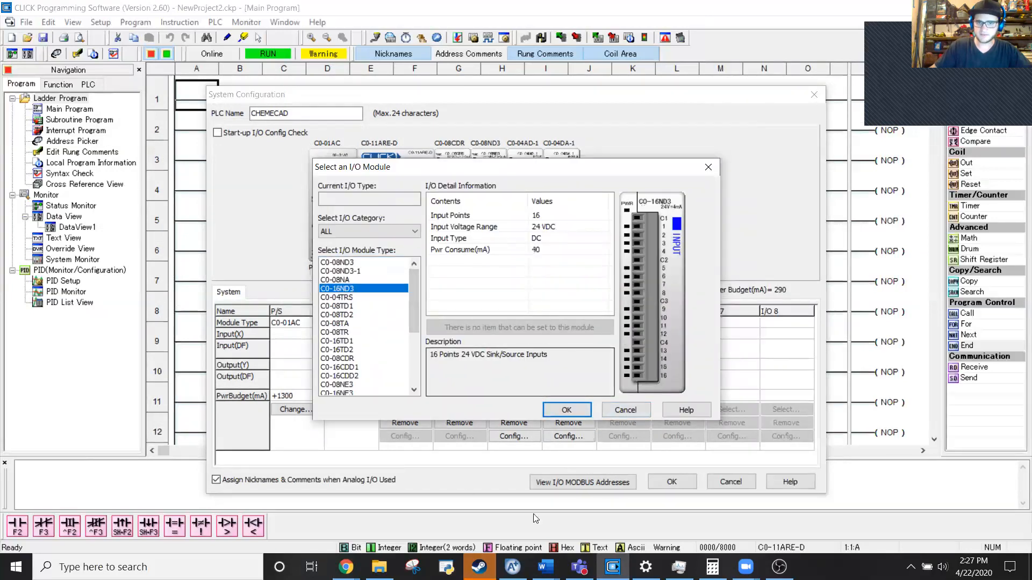
{"action": "left_click", "coordinate": [553, 412]}
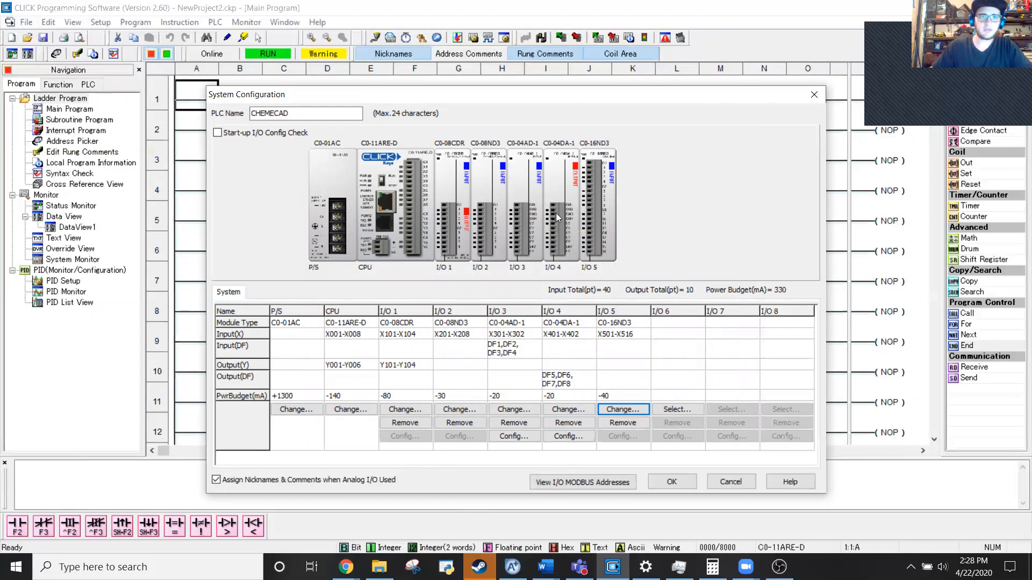
Step: Switch to the Chrome window with the slot rack layout, show the c0userm.pdf manual and maximize the window
{"action": "mouse_move", "coordinate": [345, 567]}
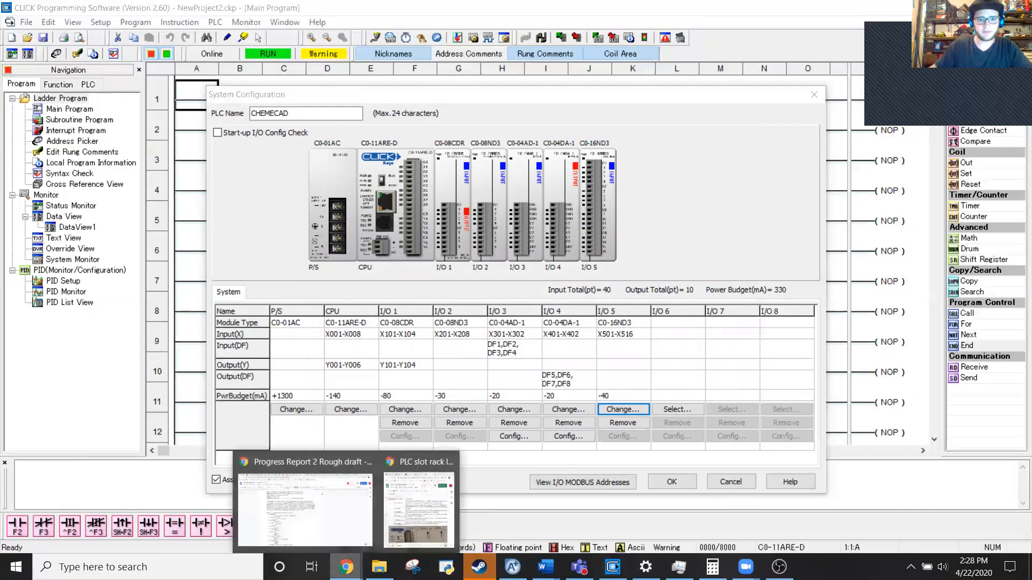
{"action": "mouse_move", "coordinate": [407, 503]}
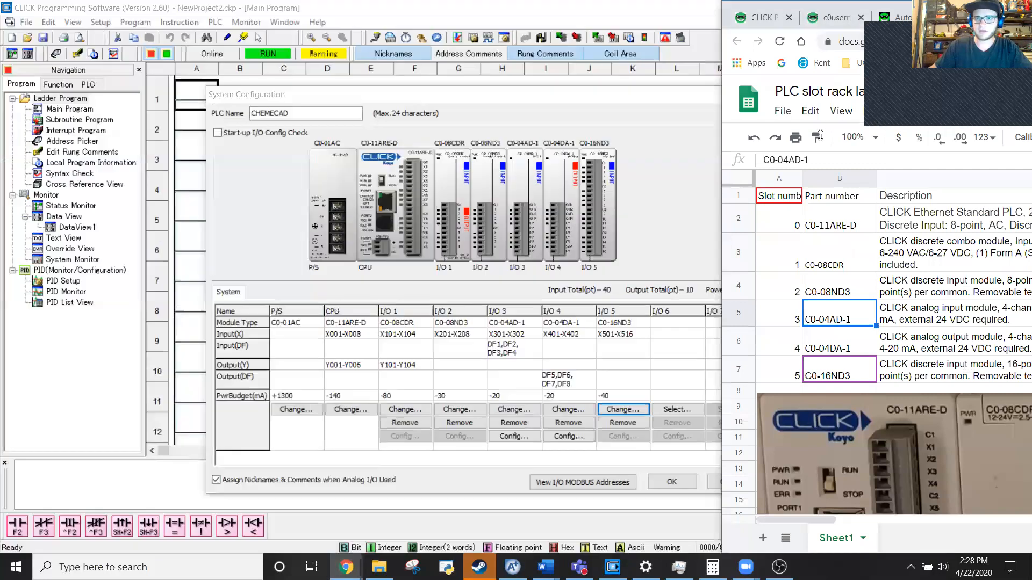
{"action": "left_click", "coordinate": [830, 19]}
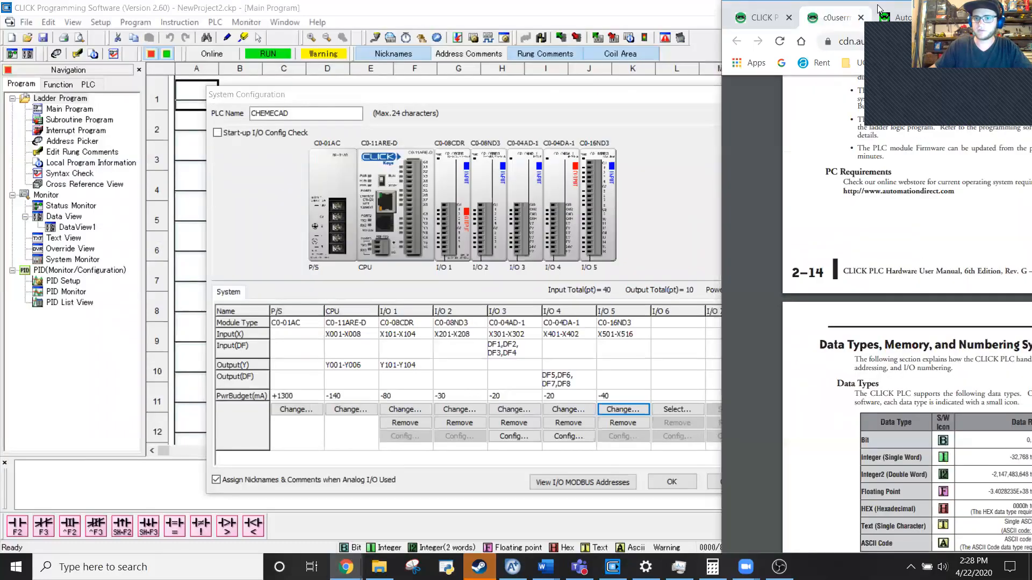
{"action": "left_click_drag", "start_coordinate": [877, 5], "coordinate": [877, 5]}
{"action": "left_click", "coordinate": [833, 11]}
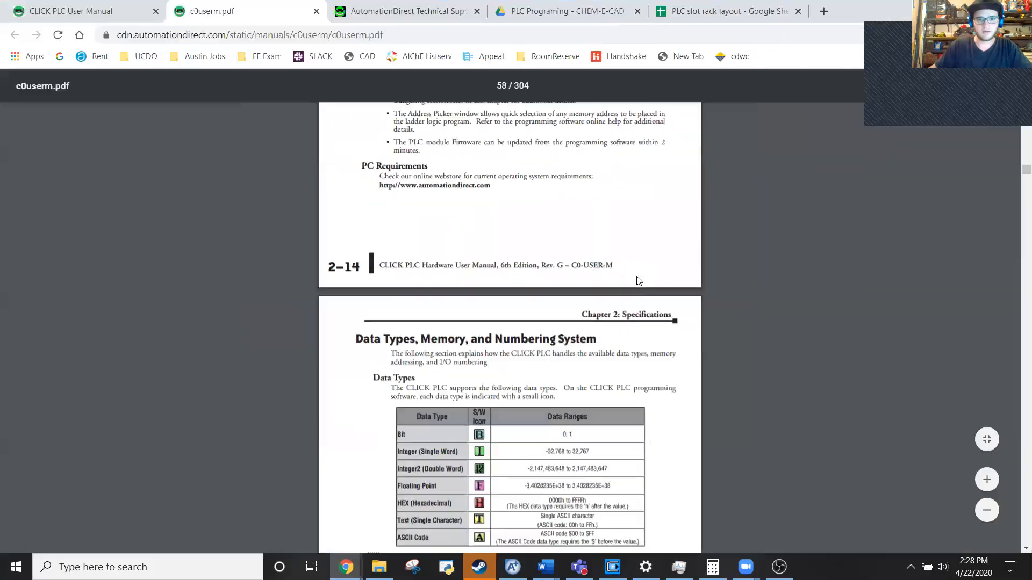
Step: Enlarge the manual's Data Types, Memory, and Numbering System section and examine the Data Types table and its page number
{"action": "scroll", "coordinate": [662, 316], "scroll_direction": "up", "scroll_amount": 1}
{"action": "scroll", "coordinate": [538, 226], "scroll_direction": "up", "scroll_amount": 2}
{"action": "scroll", "coordinate": [521, 258], "scroll_direction": "down", "scroll_amount": 5}
{"action": "scroll", "coordinate": [520, 256], "scroll_direction": "up", "scroll_amount": 2}
{"action": "scroll", "coordinate": [520, 256], "scroll_direction": "up", "scroll_amount": 2}
{"action": "scroll", "coordinate": [520, 256], "scroll_direction": "down", "scroll_amount": 3}
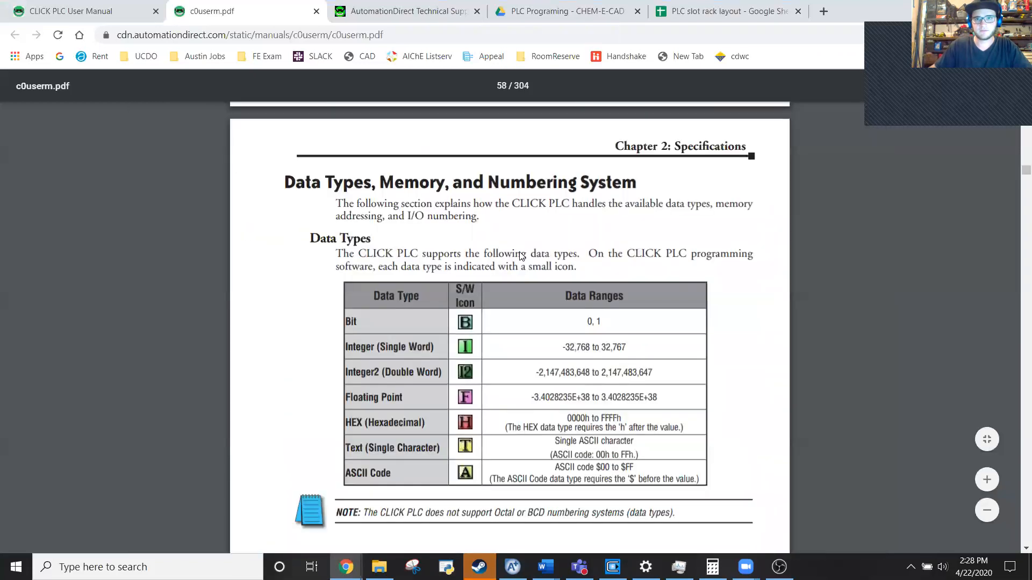
{"action": "scroll", "coordinate": [520, 256], "scroll_direction": "down", "scroll_amount": 6}
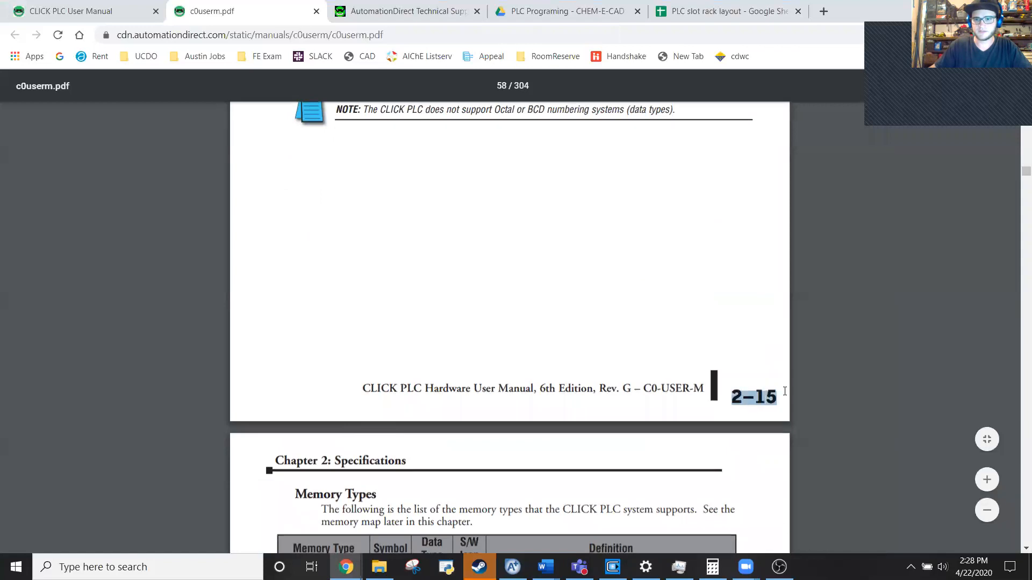
{"action": "scroll", "coordinate": [710, 352], "scroll_direction": "up", "scroll_amount": 5}
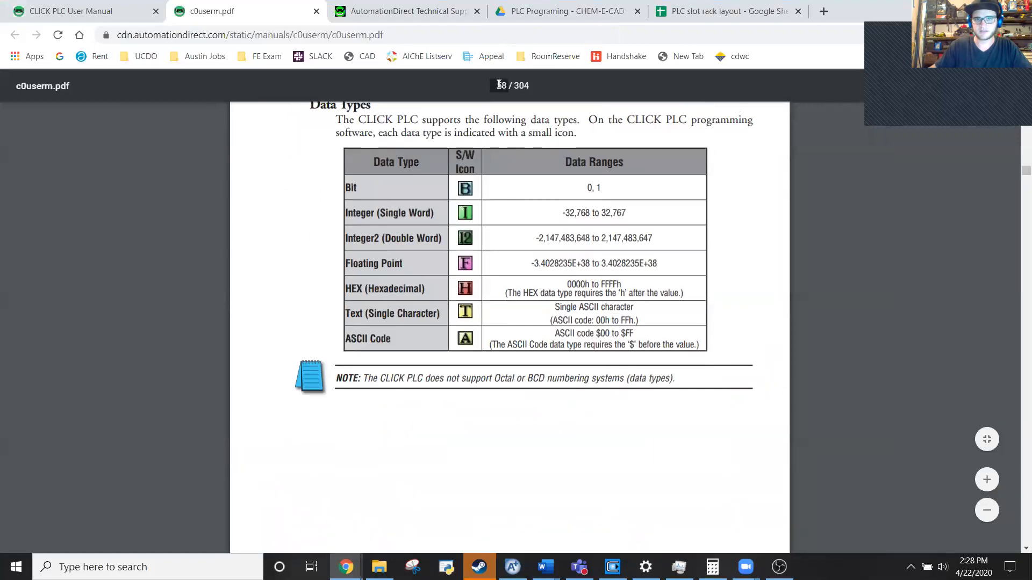
{"action": "scroll", "coordinate": [755, 365], "scroll_direction": "up", "scroll_amount": 3}
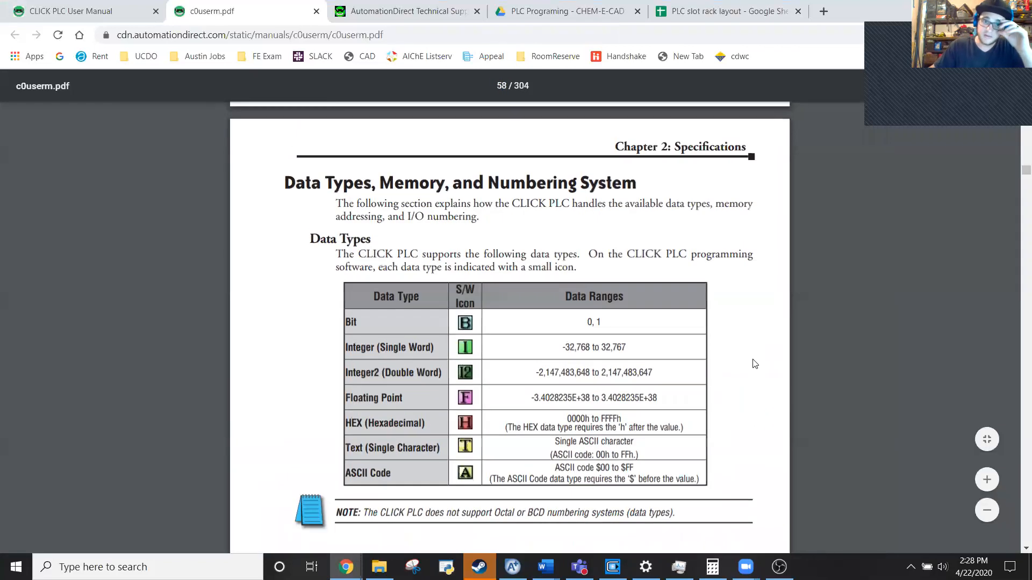